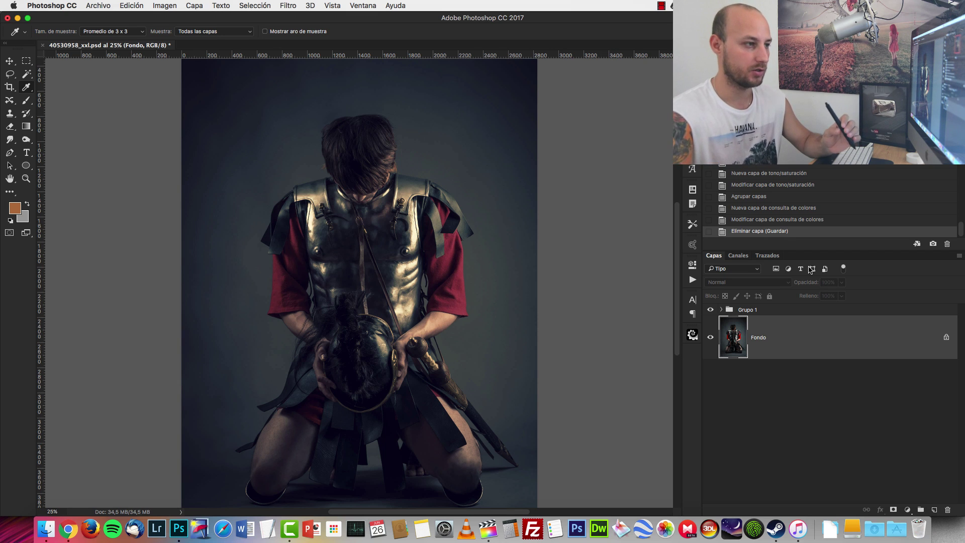
left_click(907, 509)
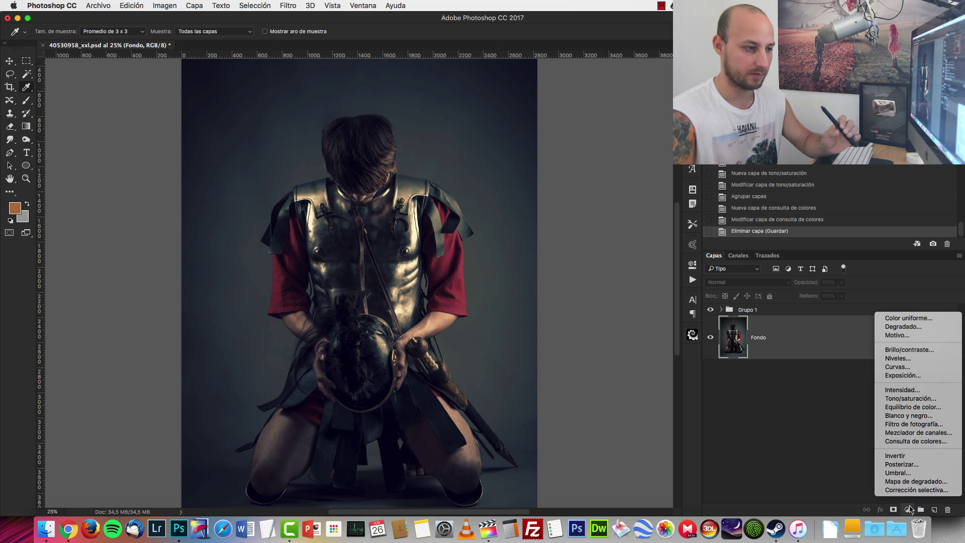
left_click(916, 441)
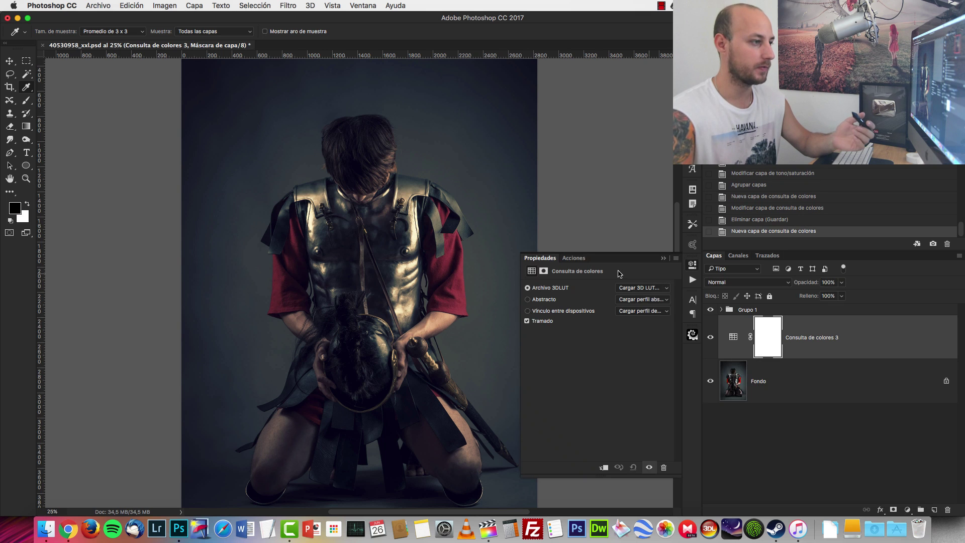
left_click(640, 288)
scroll(693, 292, "down", 10)
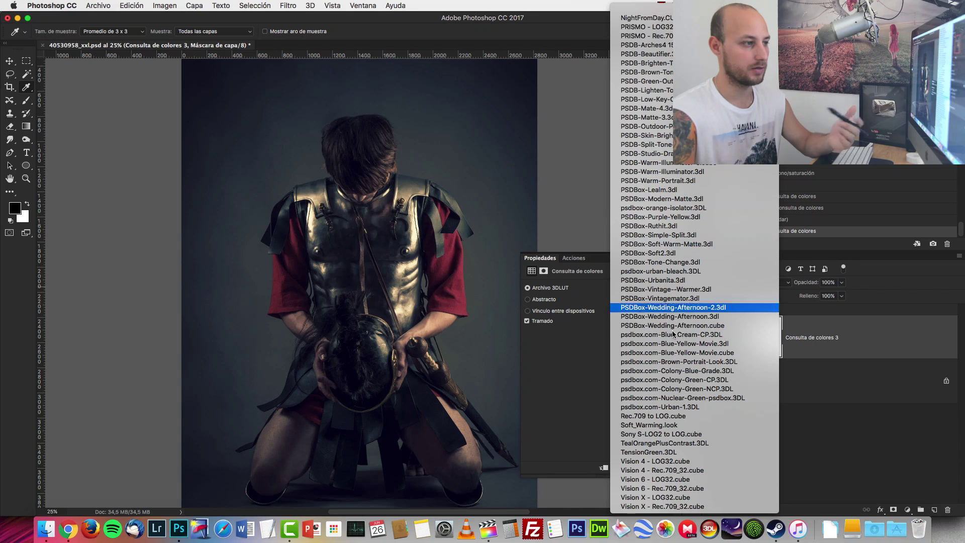
left_click(852, 336)
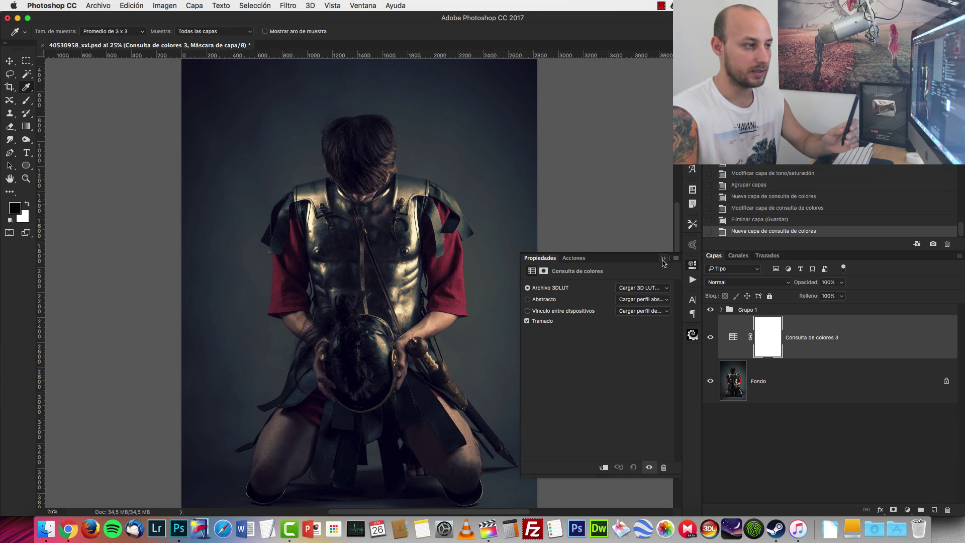
left_click(663, 258)
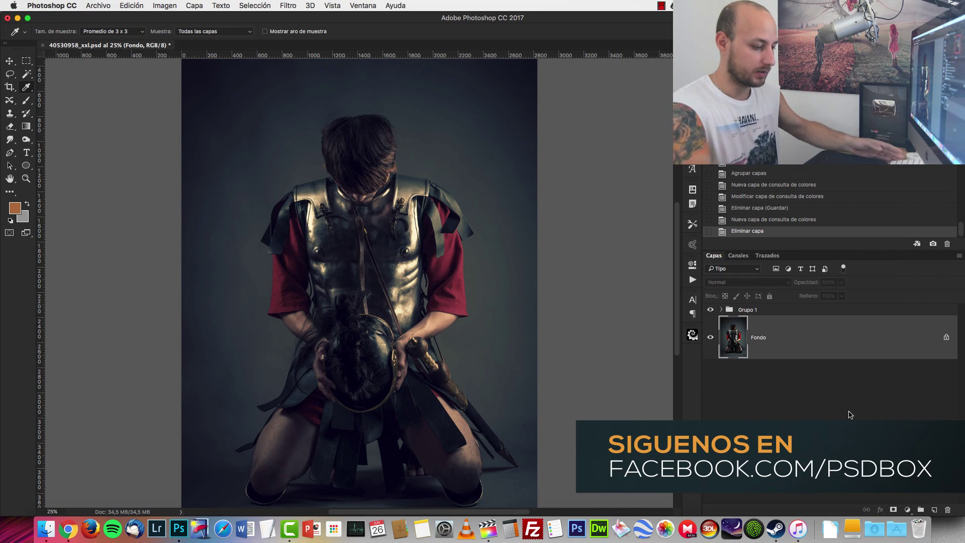
left_click(758, 307)
- Toggle Grupo 1 off and on to compare with the original, then delete the Grupo 1 group
left_click(711, 309)
left_click(711, 309)
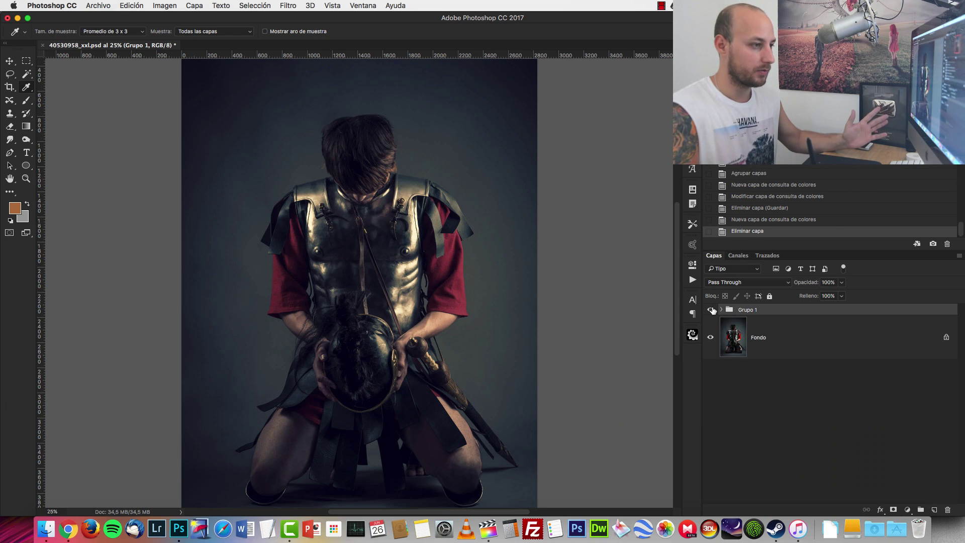
left_click(711, 309)
left_click(711, 310)
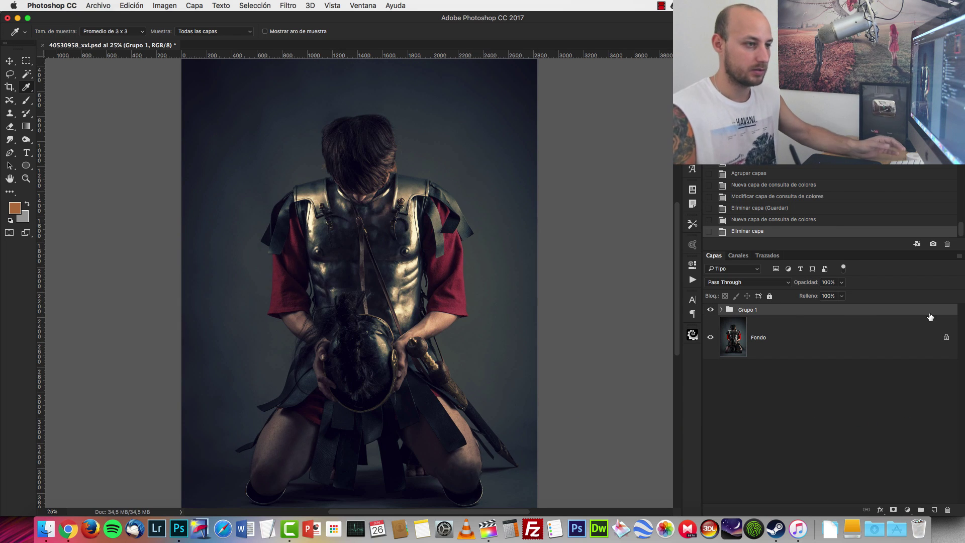
left_click_drag(924, 311, 946, 508)
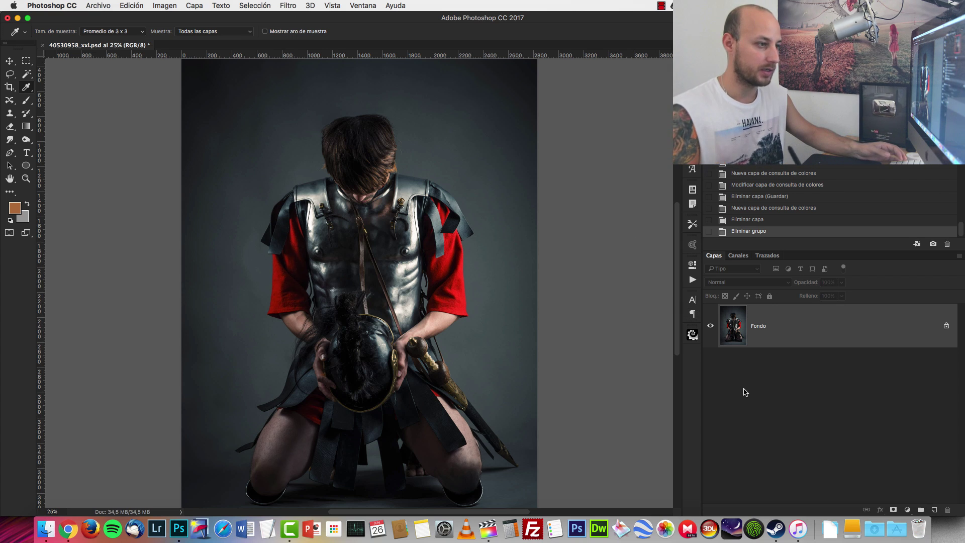
- Browse the Image menu without choosing anything, then bring up the adjustment layer list
left_click(169, 6)
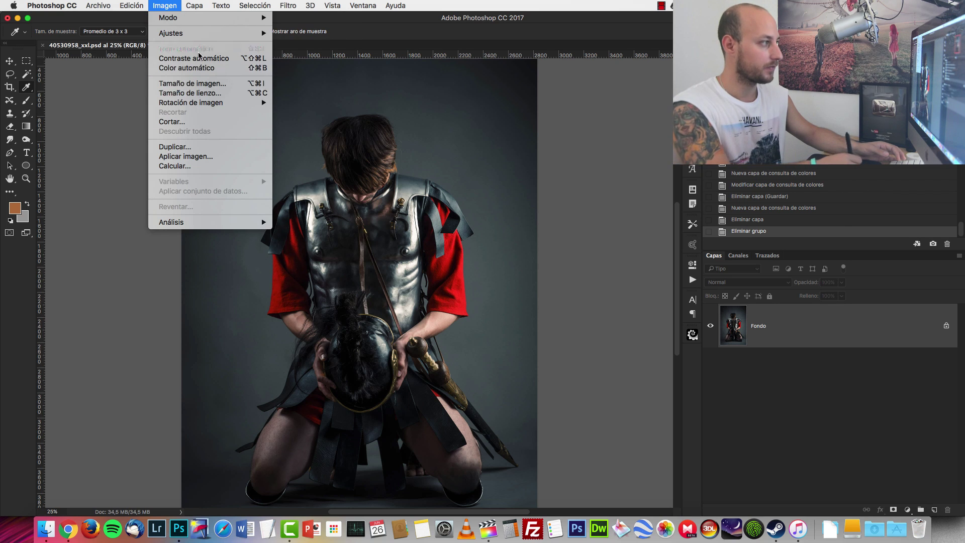
left_click(450, 11)
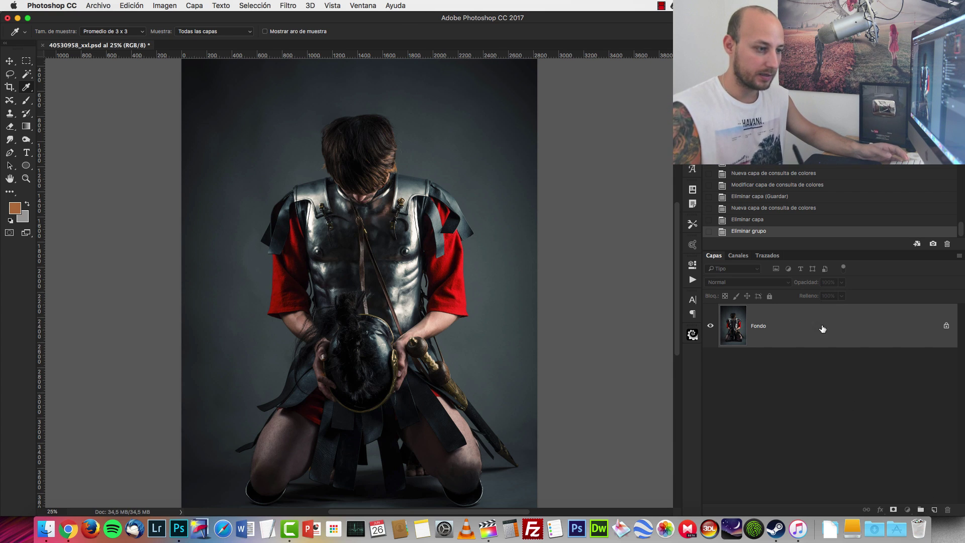
left_click(907, 509)
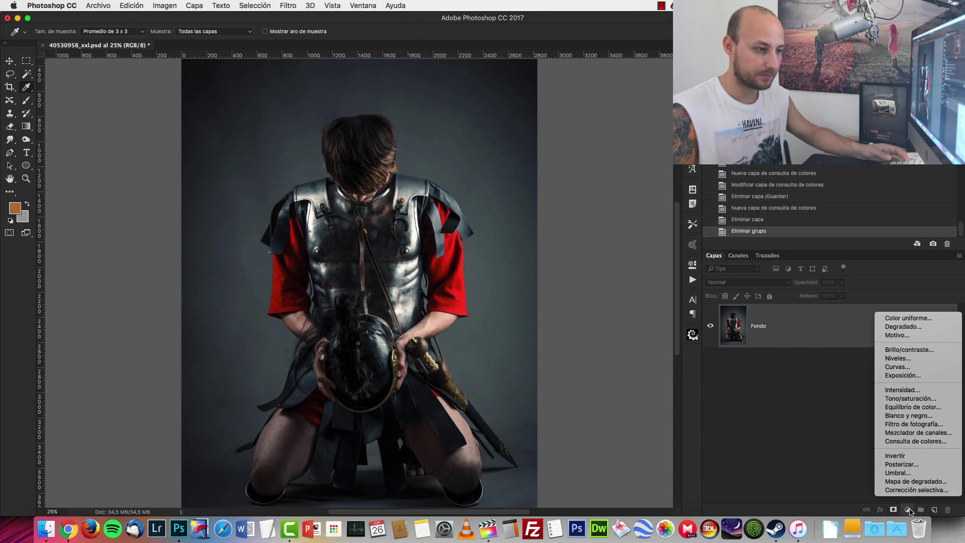
- Add a Consulta de colores layer loaded with the EdgyAmber.3DL LUT
left_click(916, 441)
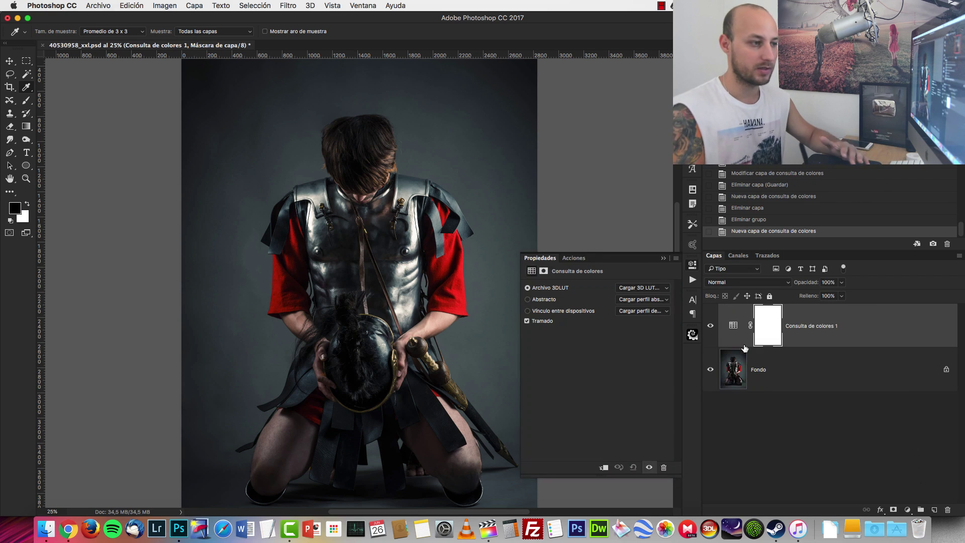
left_click(908, 510)
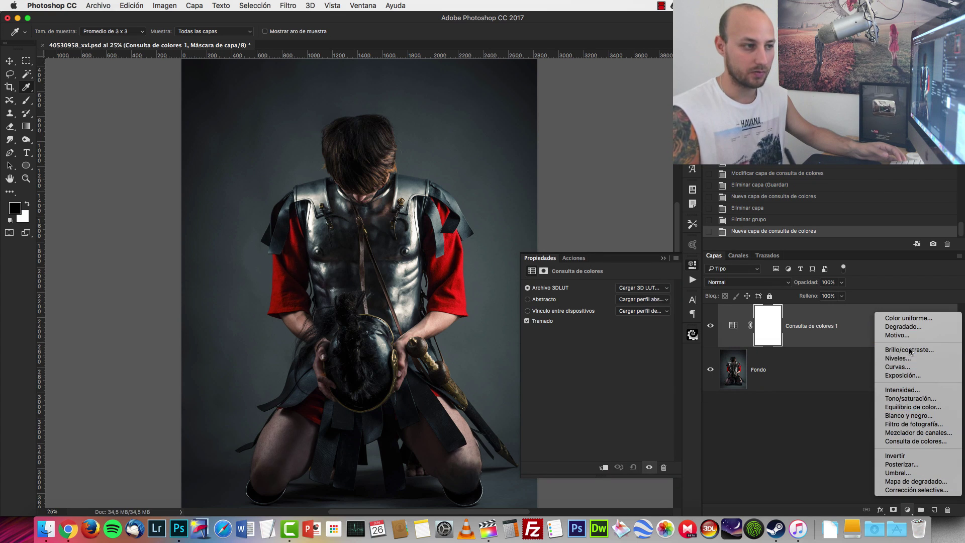
key("Escape")
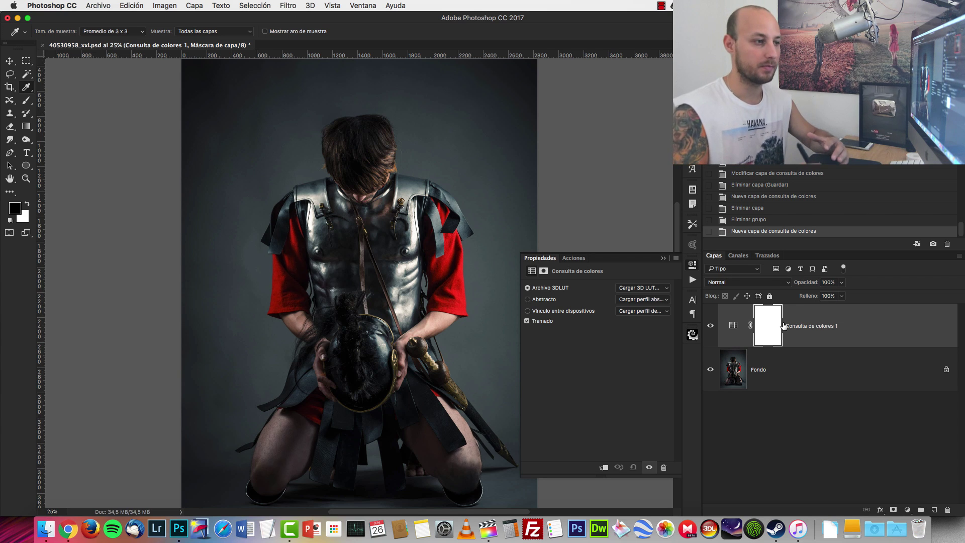
left_click(665, 292)
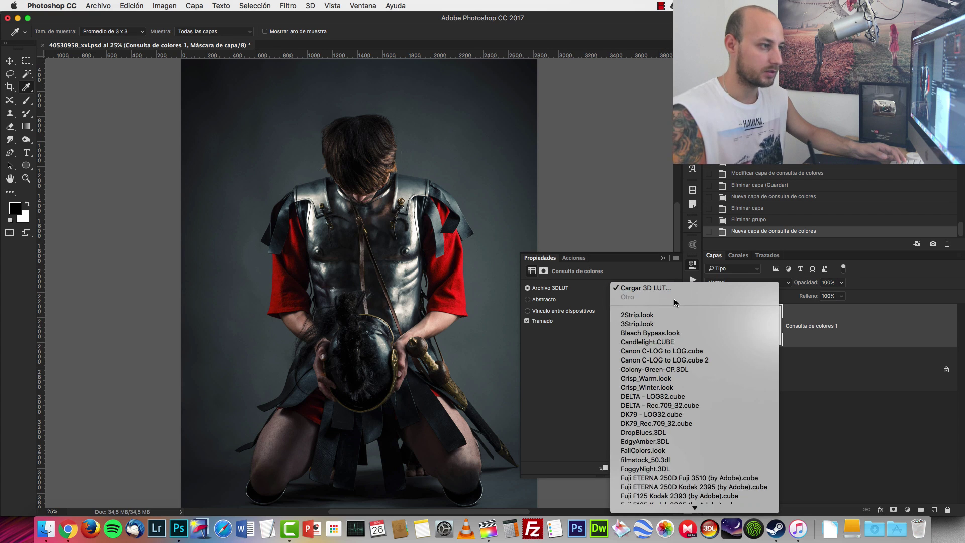
left_click(665, 442)
- Lower the Consulta de colores 1 layer opacity to 30%
left_click(665, 258)
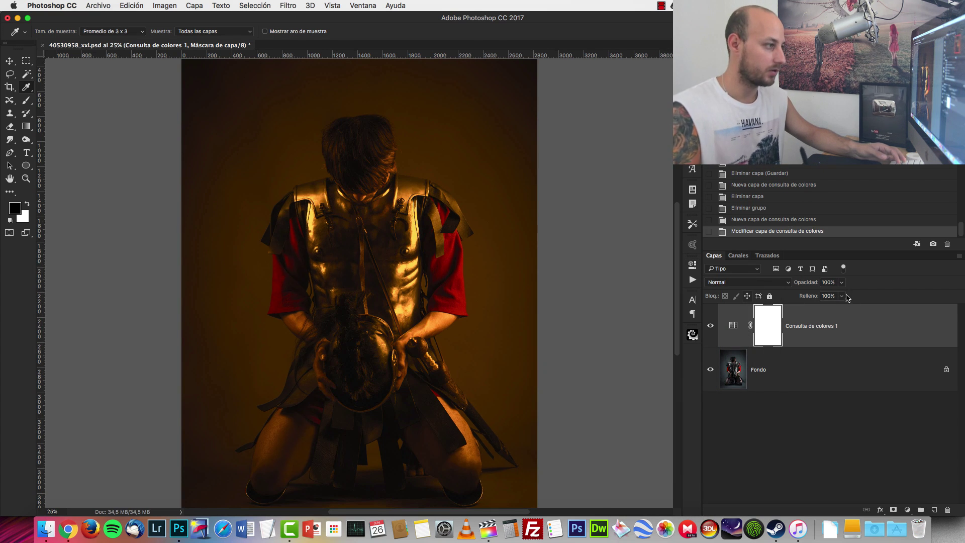
left_click(832, 282)
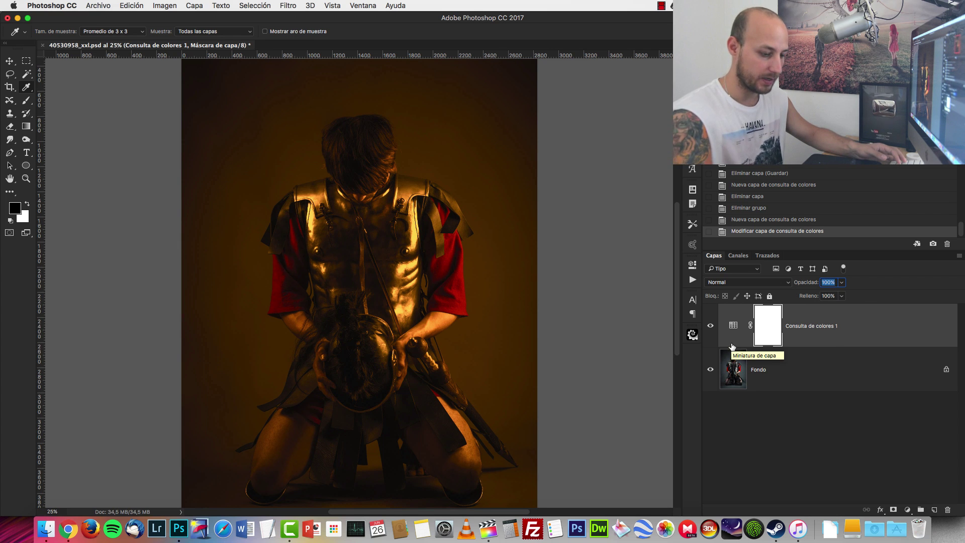
type("30")
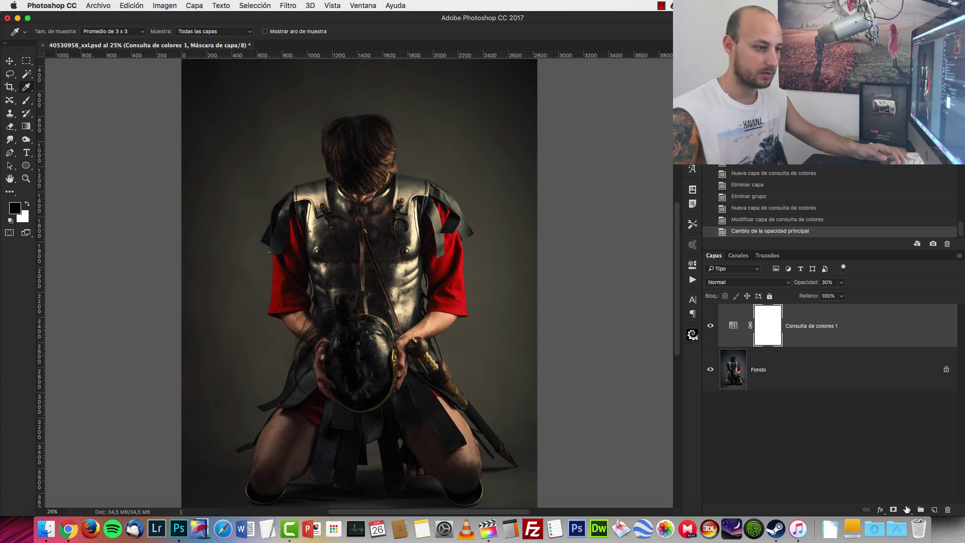
left_click(907, 510)
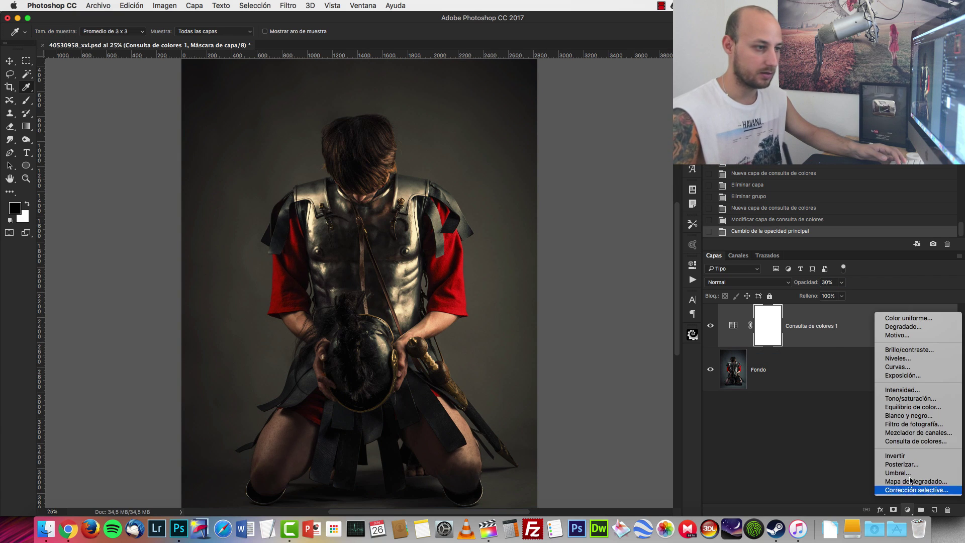
- Add a second Color Lookup layer, trying DropBlues.3DL before settling on FoggyNight.3DL
left_click(925, 442)
left_click(663, 288)
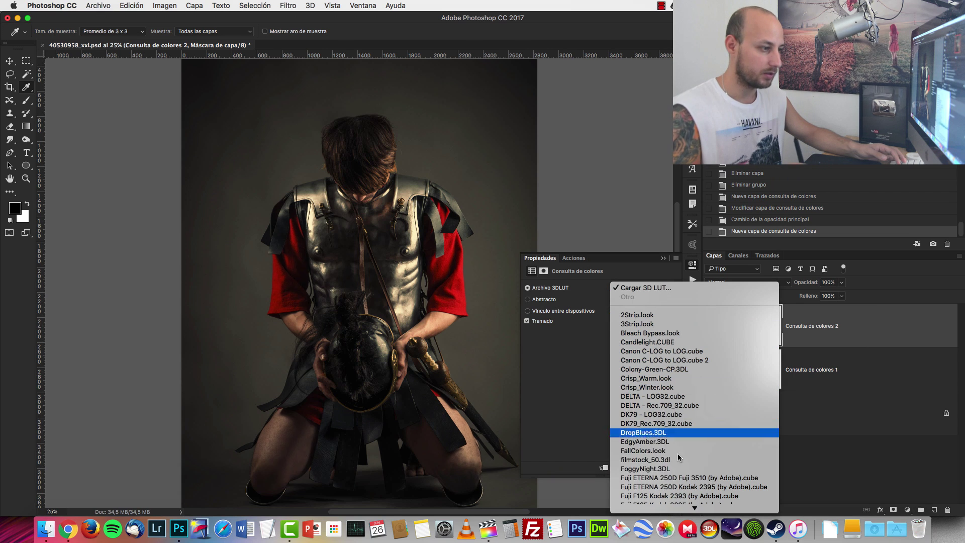
left_click(660, 436)
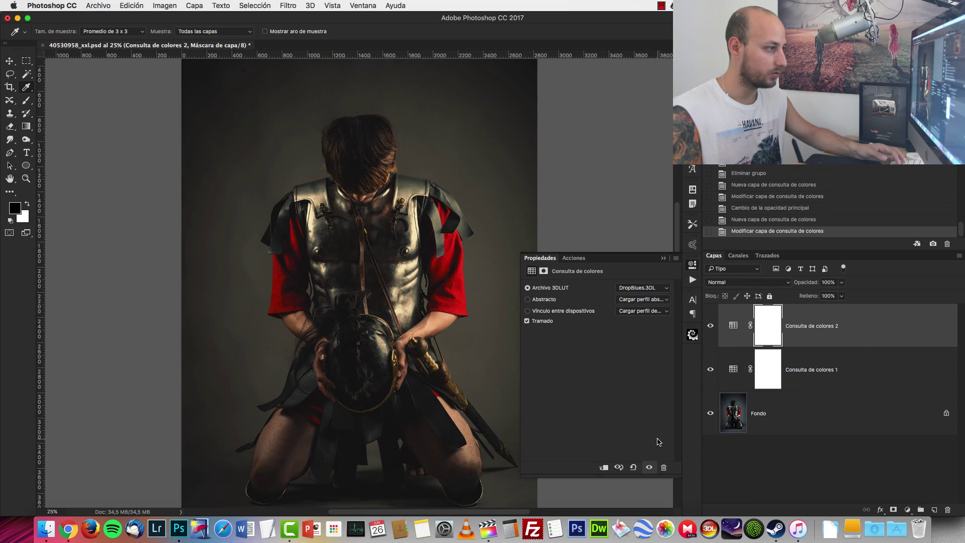
left_click(642, 288)
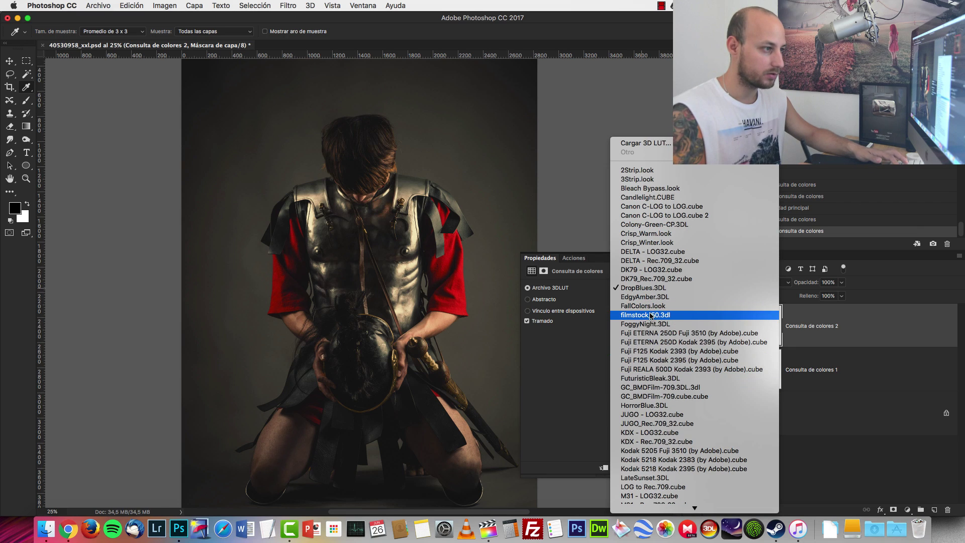
left_click(650, 324)
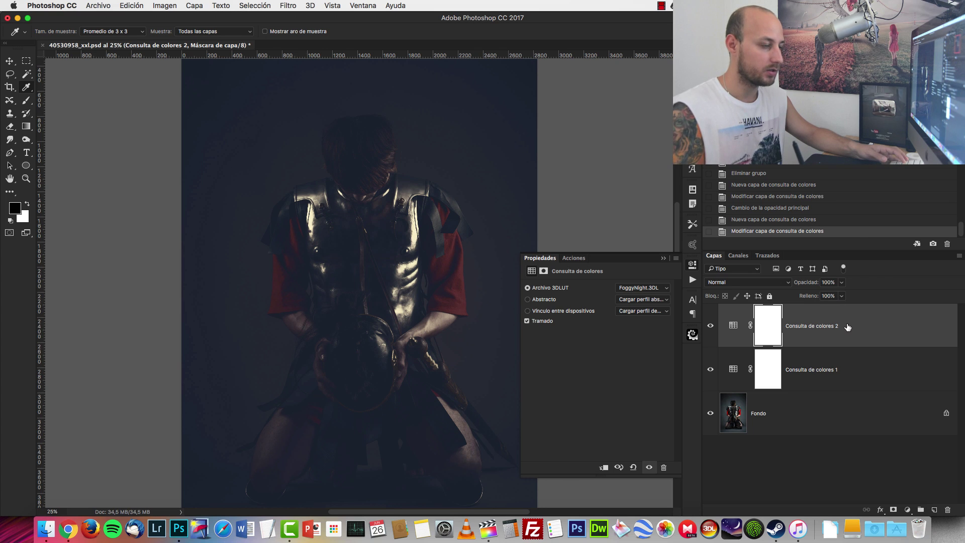
- Open the blending options for the Consulta de colores 2 layer
left_click(690, 261)
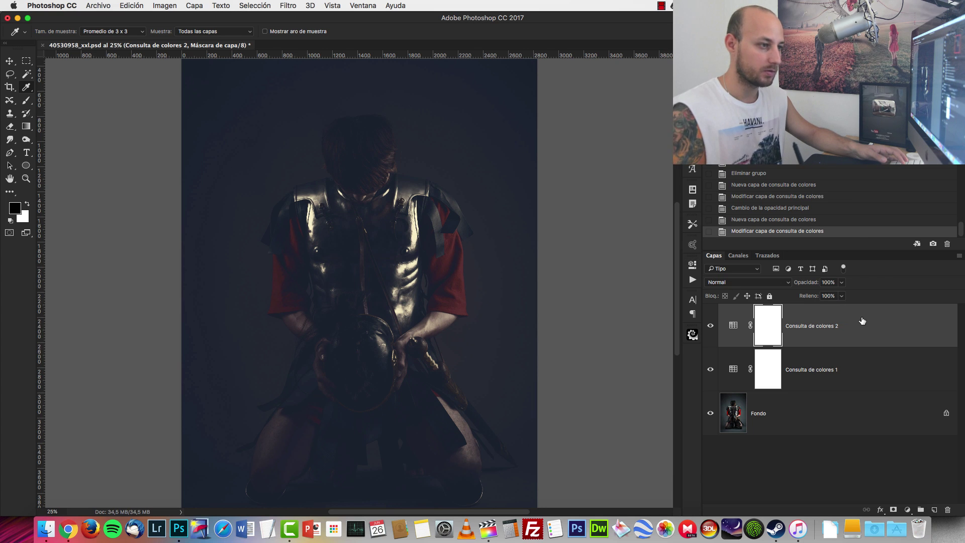
left_click(860, 322)
double_click(883, 332)
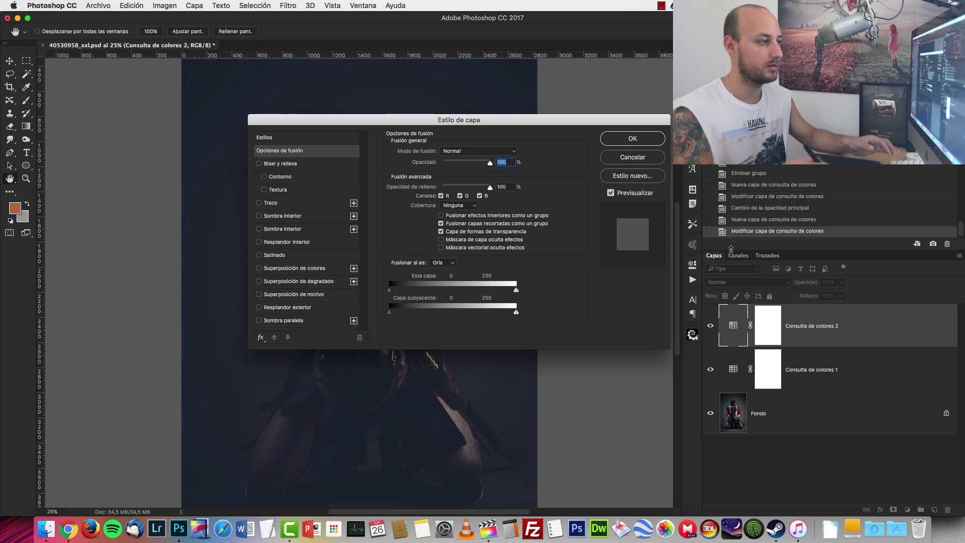
- Split the Underlying Layer blend-if sliders to about 35/197 and apply the blending options
left_click_drag(522, 115, 764, 97)
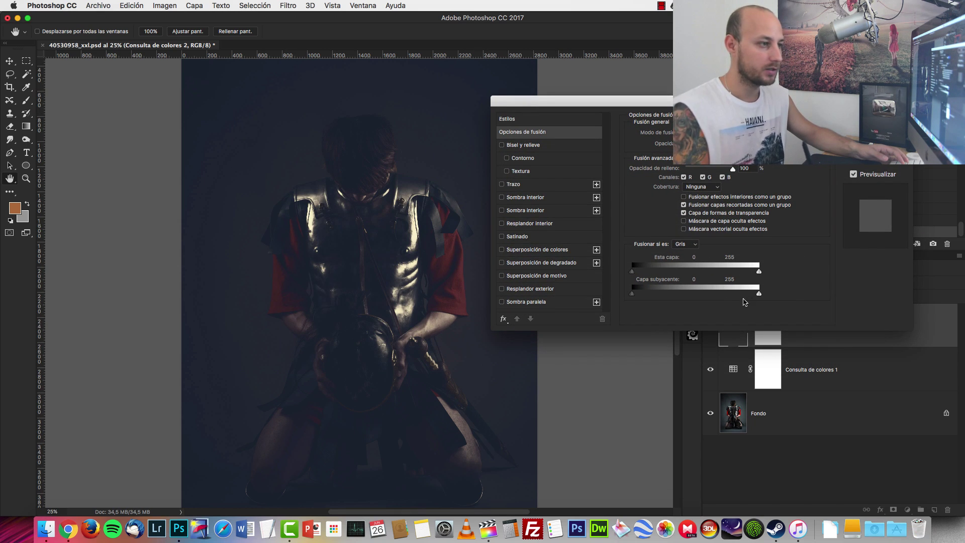
left_click_drag(578, 100, 578, 58)
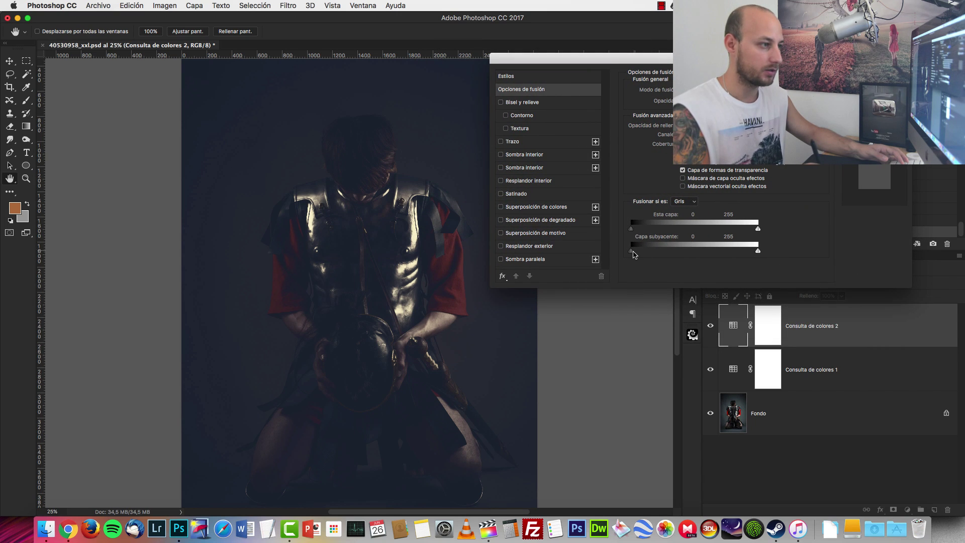
left_click_drag(756, 256, 666, 251)
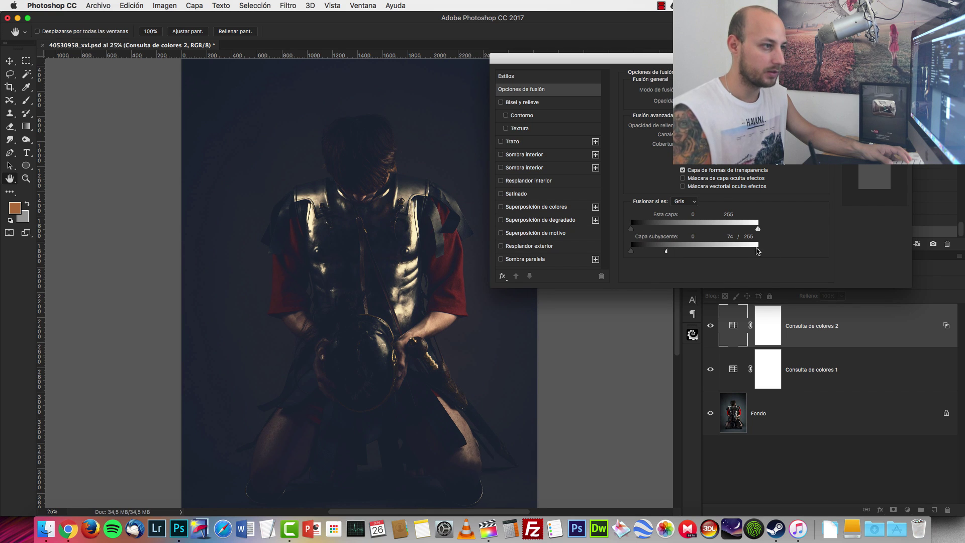
left_click_drag(758, 251, 729, 251)
left_click_drag(666, 251, 649, 254)
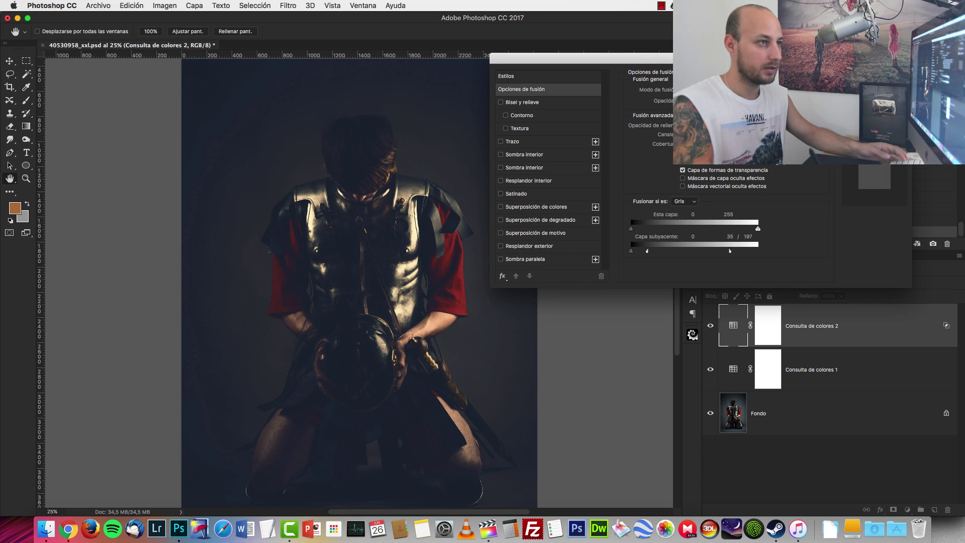
key("Return")
- Set the Consulta de colores 2 layer opacity to 20%
key("i")
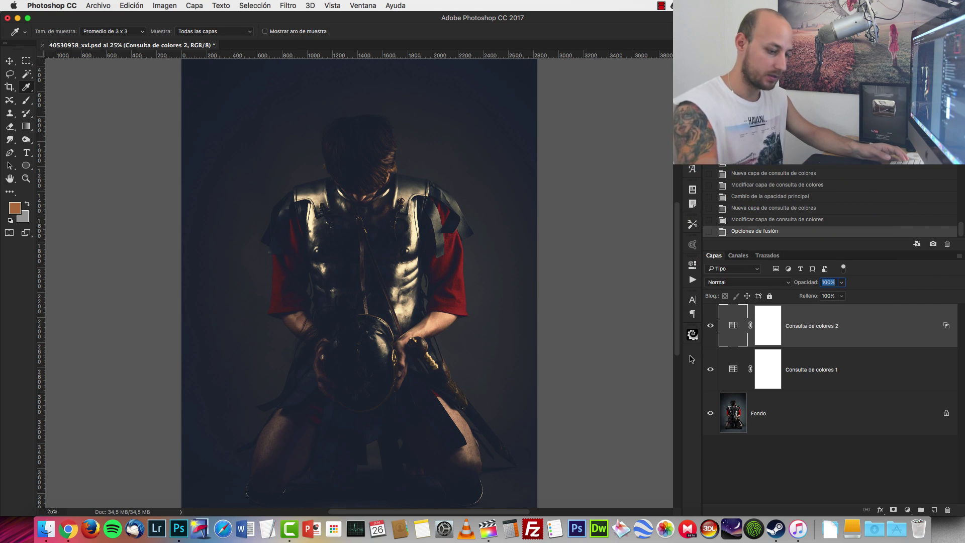
type("15")
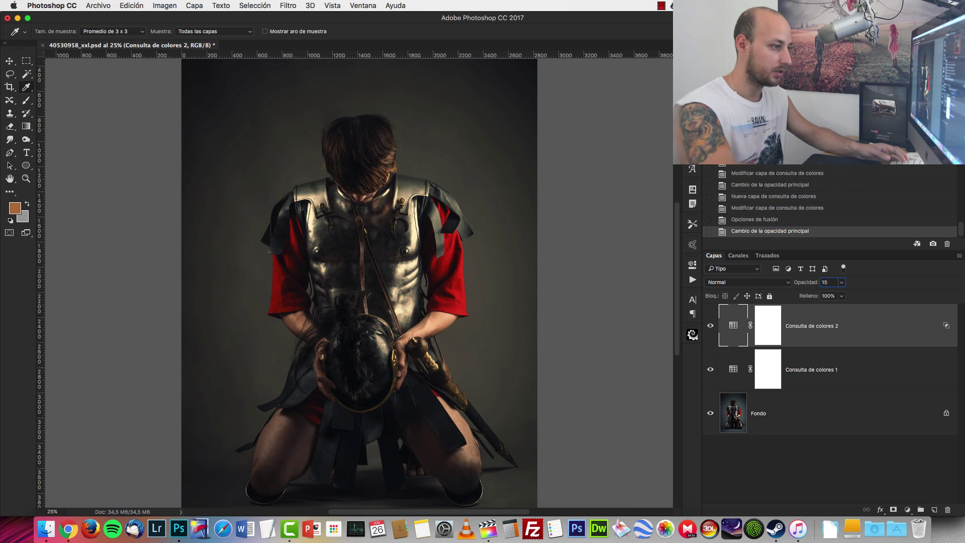
type("20")
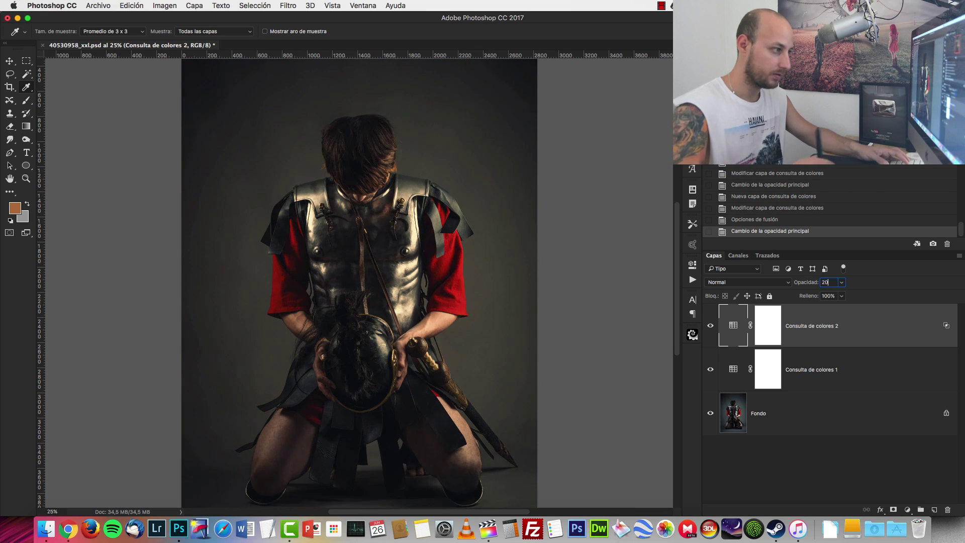
key("Return")
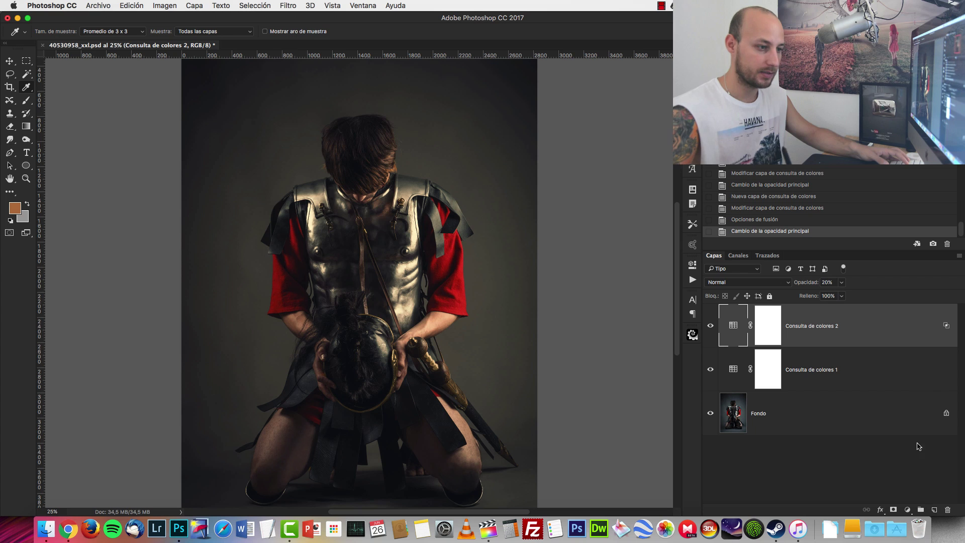
- Add a Curves layer, raising the Blue curve's black point and adding a midpoint
left_click(907, 509)
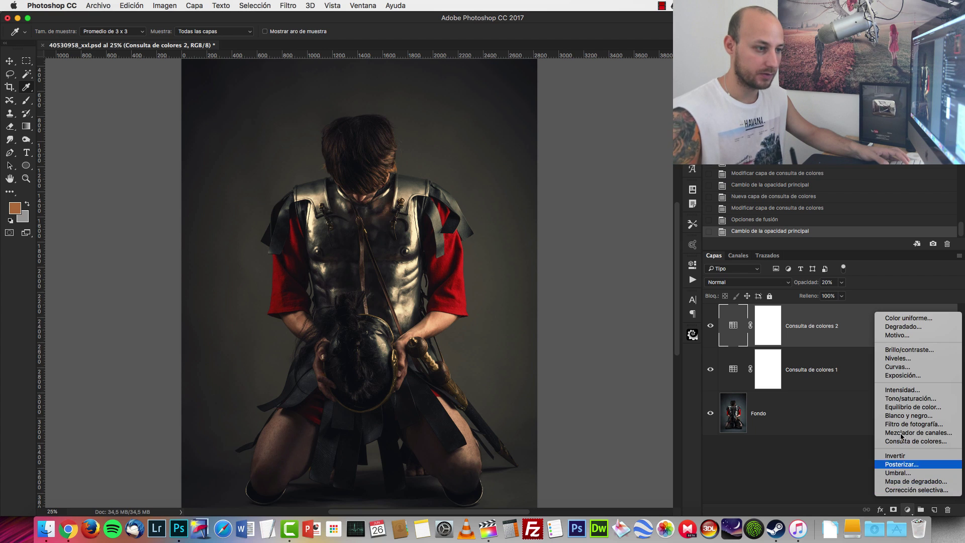
left_click(898, 366)
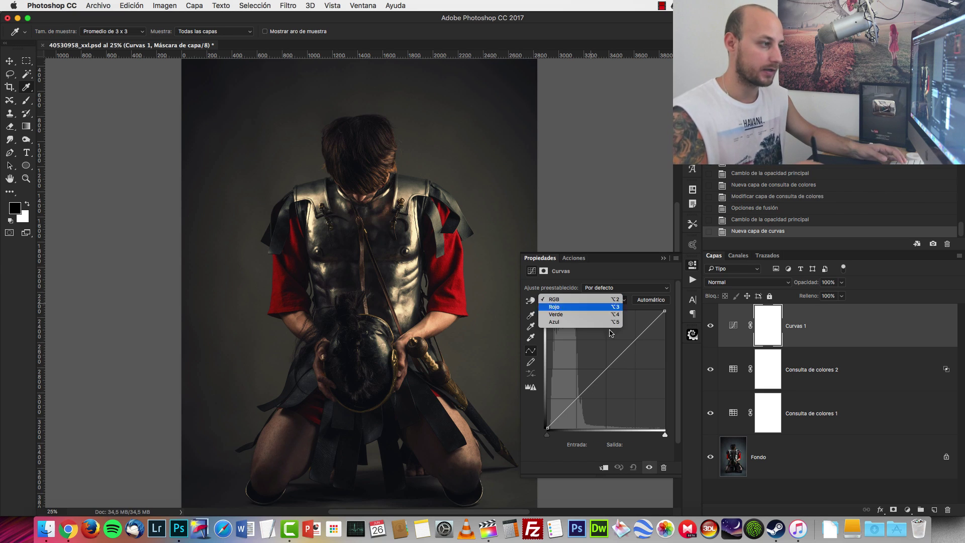
left_click(570, 321)
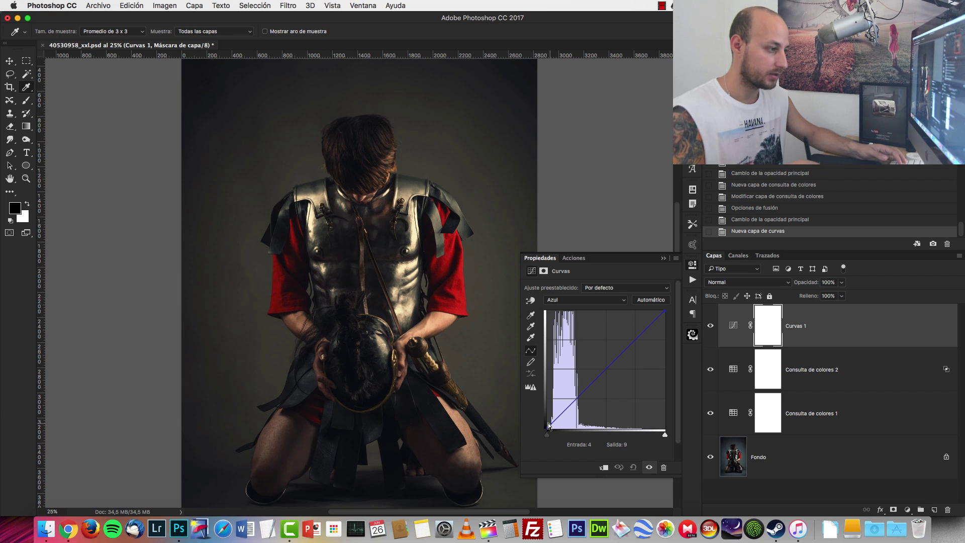
left_click_drag(546, 429, 545, 424)
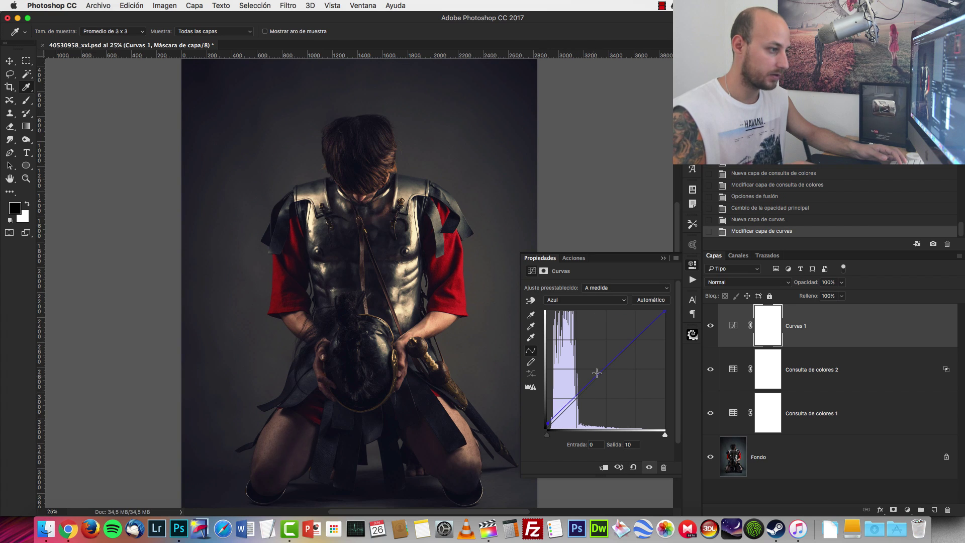
left_click_drag(602, 371, 602, 372)
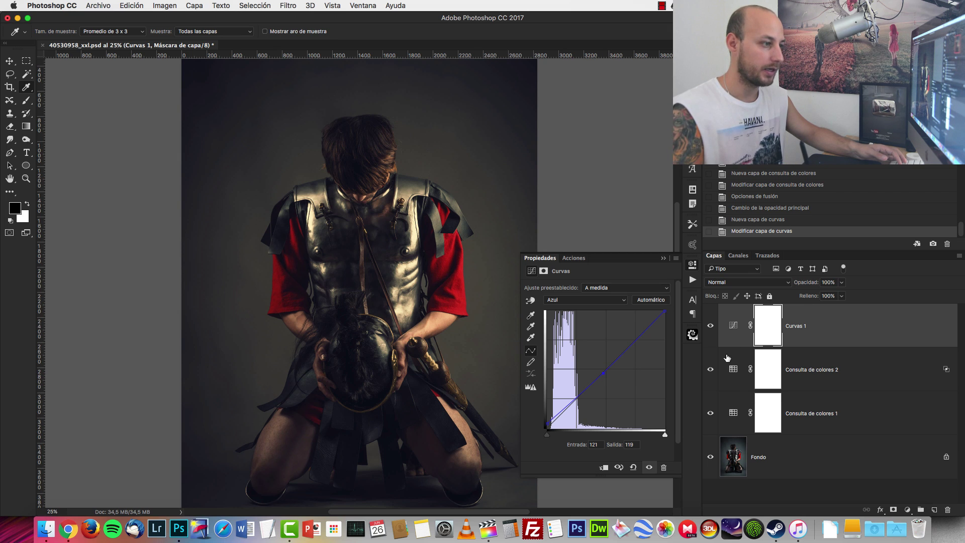
- Shape the Red curve into a gentle S-curve with upper and lower points
left_click(561, 299)
left_click(558, 285)
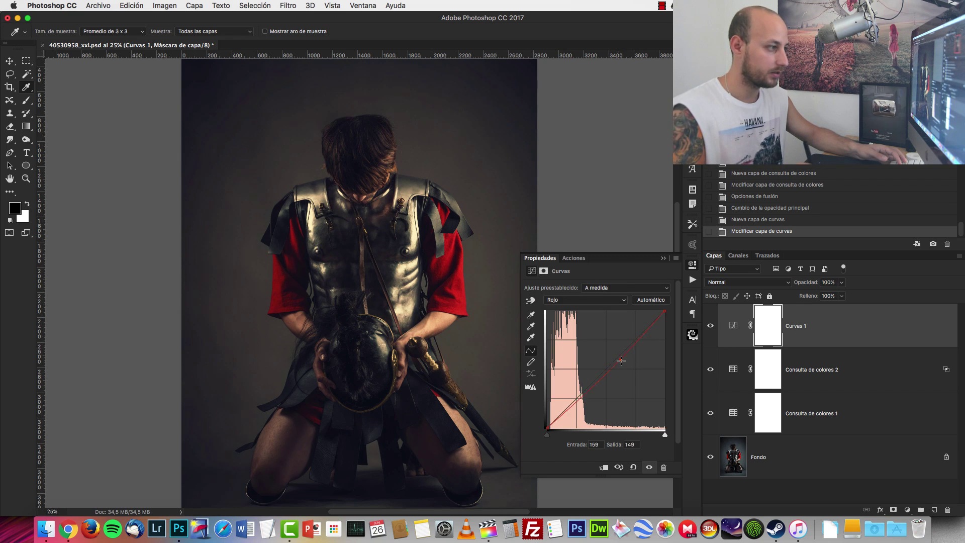
left_click(620, 359)
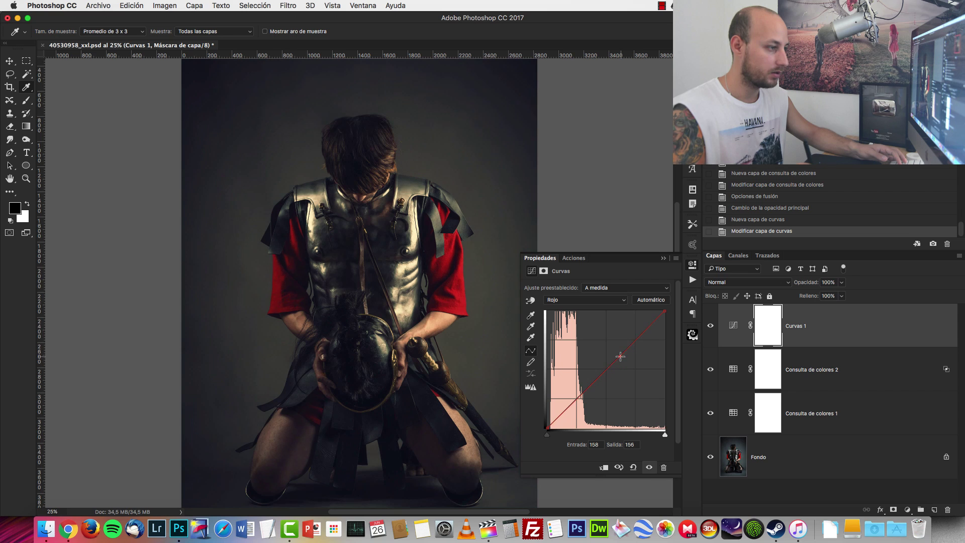
left_click(571, 407)
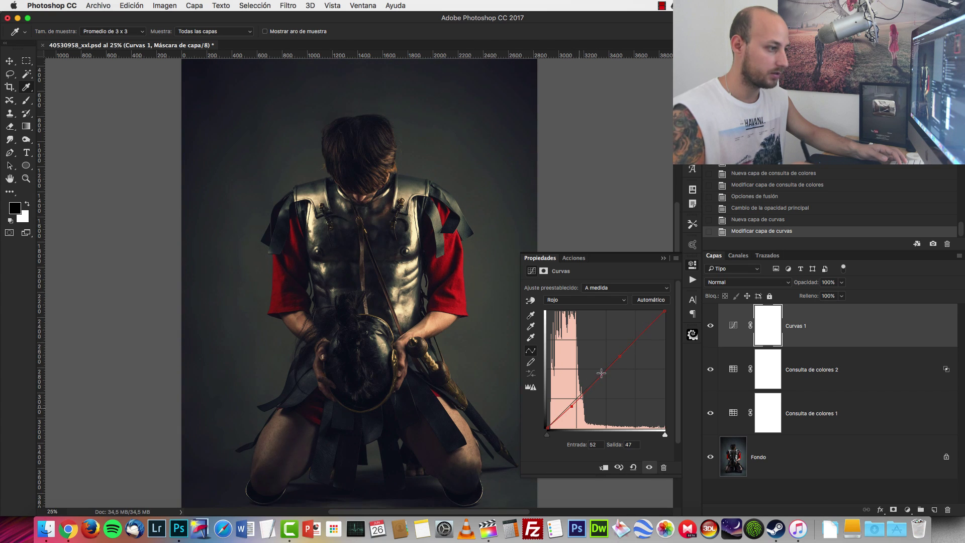
left_click_drag(619, 356, 618, 353)
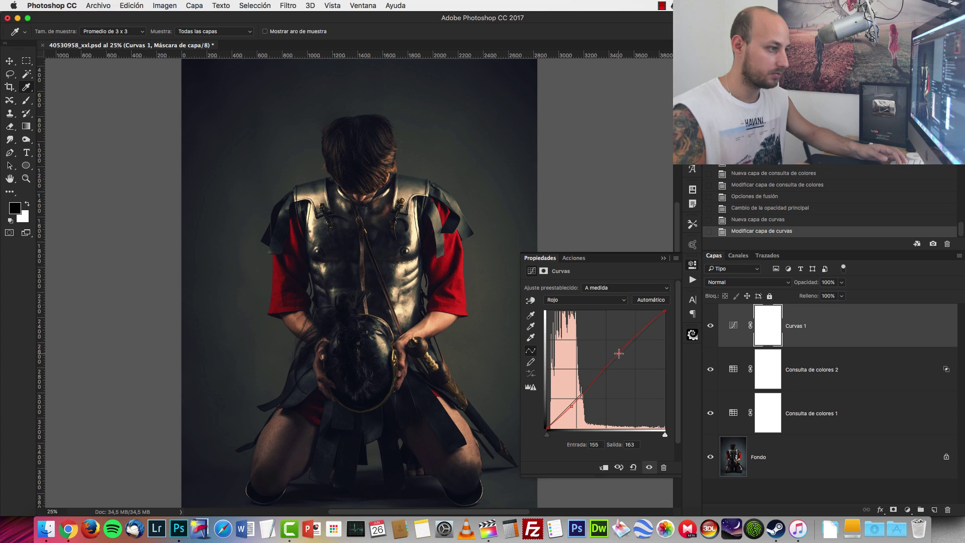
left_click(571, 406)
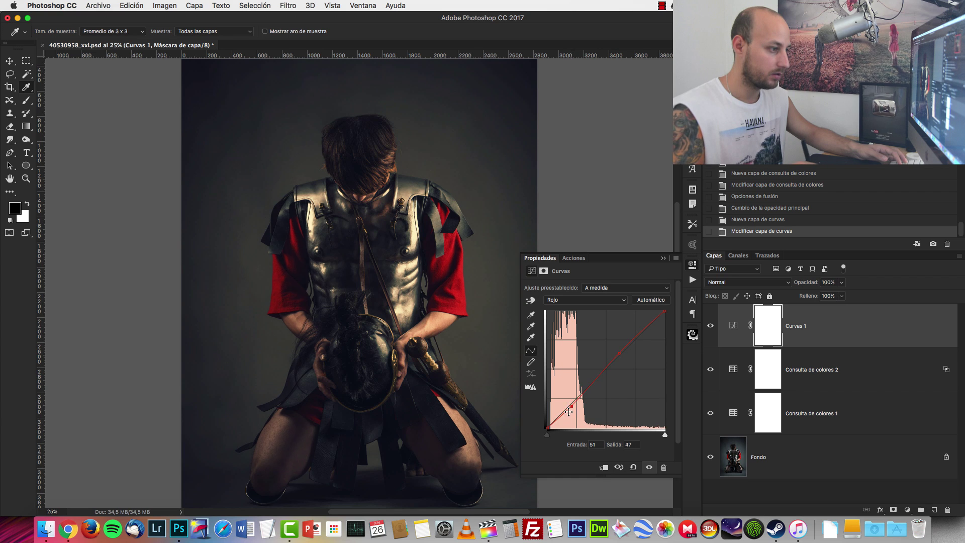
- Add an Exposición adjustment layer above Curvas 1
left_click(663, 258)
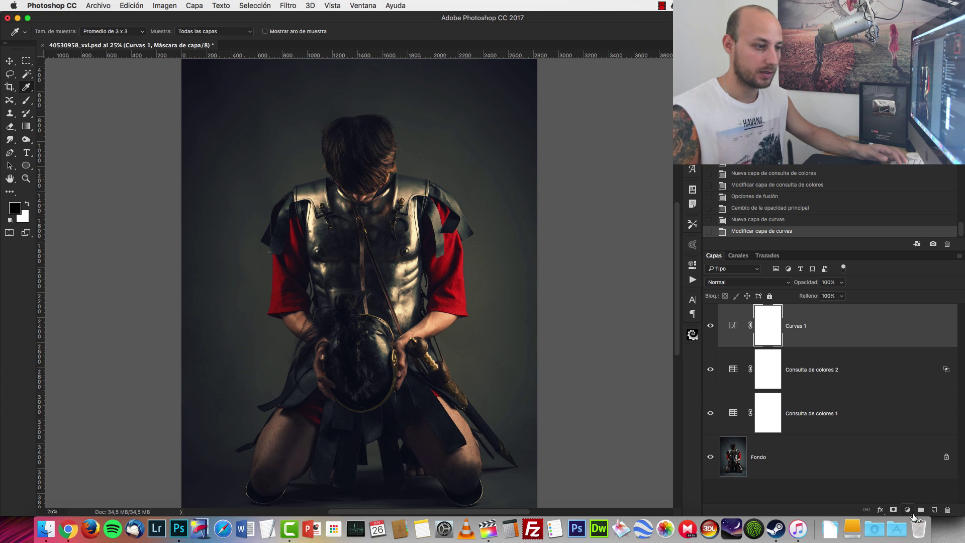
left_click(907, 509)
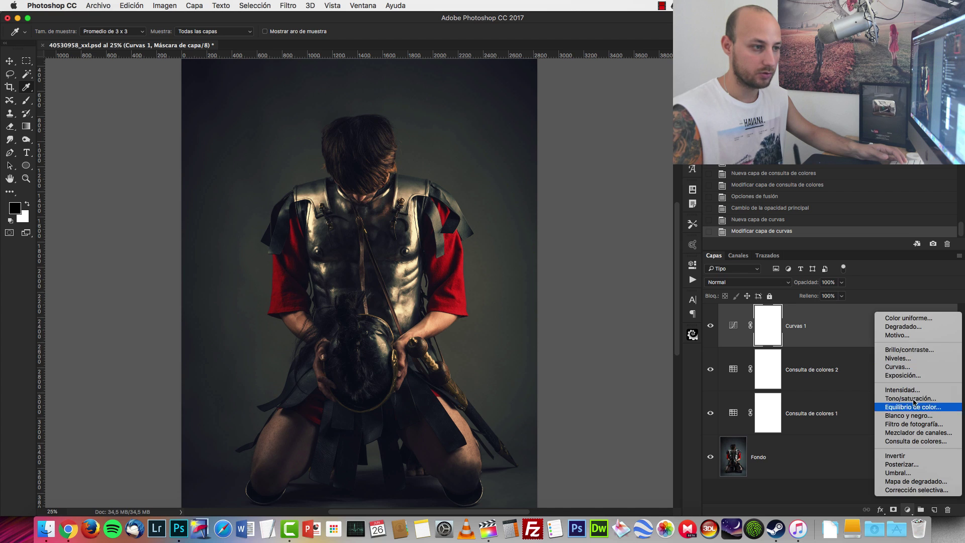
left_click(901, 376)
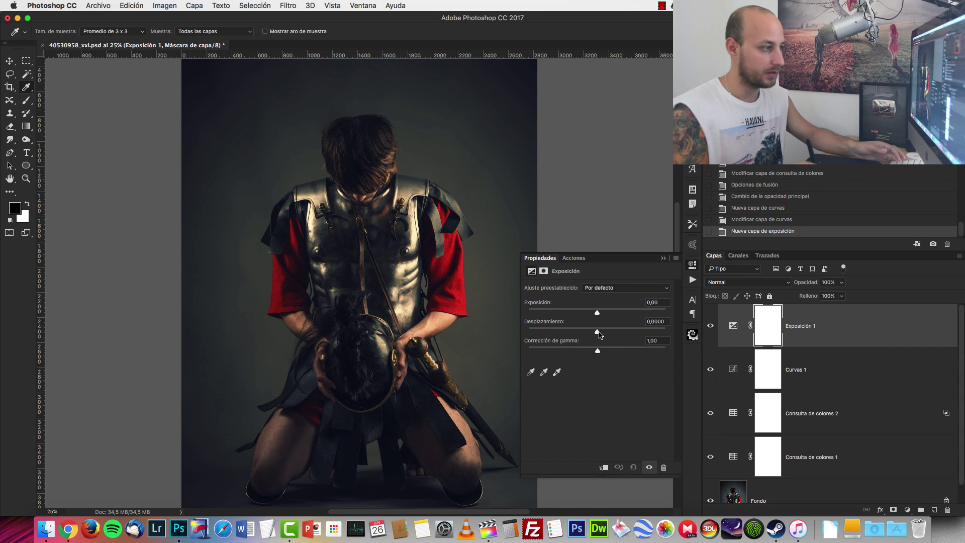
- Nudge the Exposición 1 offset up to lift shadows, keeping exposure at 0 and gamma near 1,00
left_click_drag(597, 331, 597, 336)
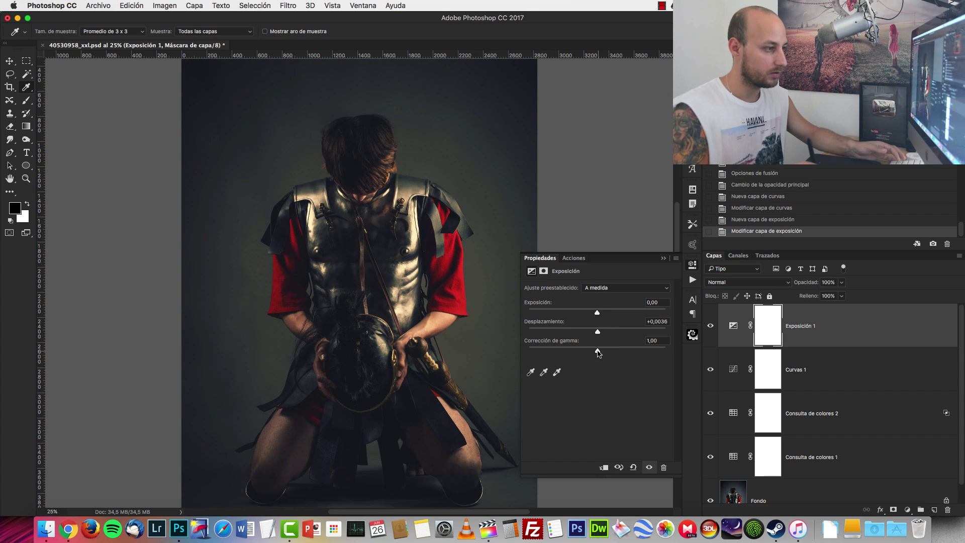
left_click_drag(595, 352, 598, 353)
left_click_drag(597, 315, 598, 315)
left_click(663, 301)
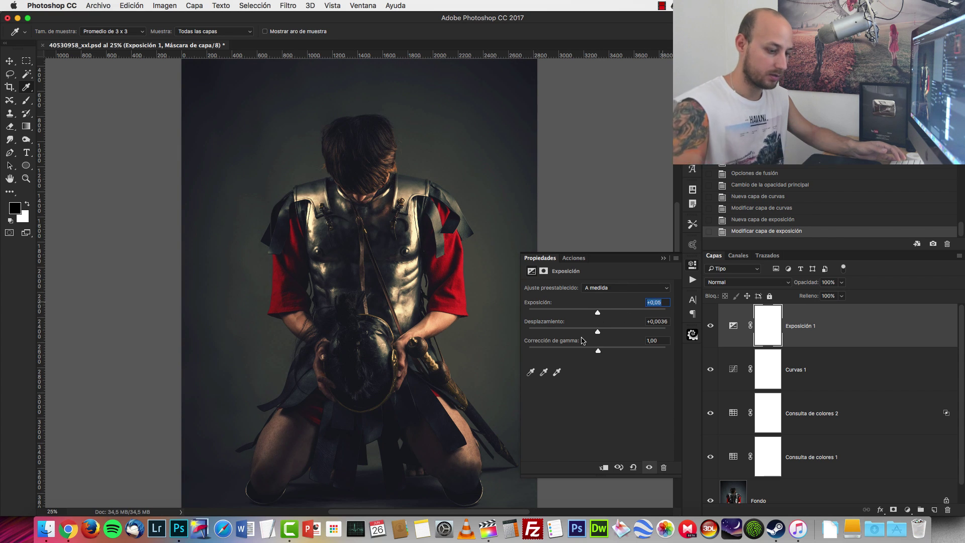
type("0")
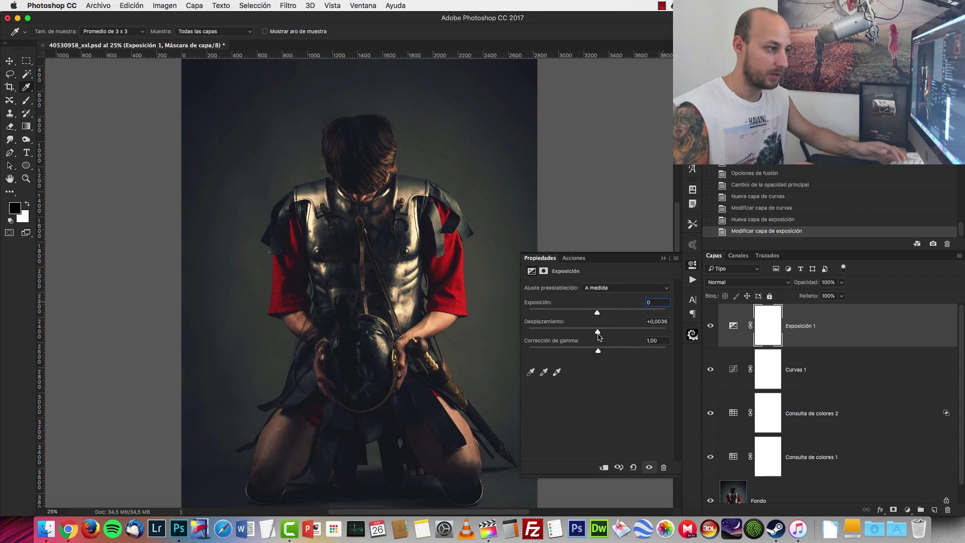
left_click_drag(599, 336, 599, 334)
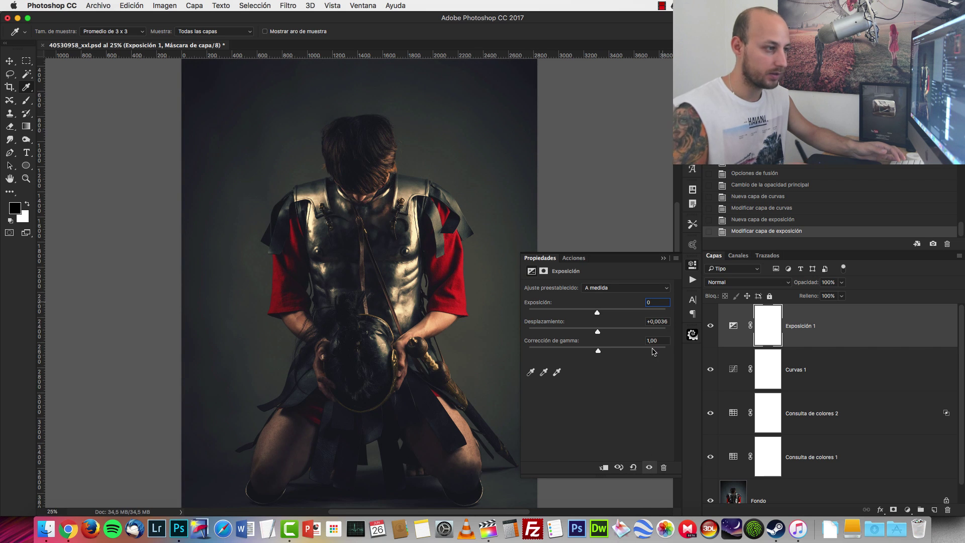
left_click(664, 258)
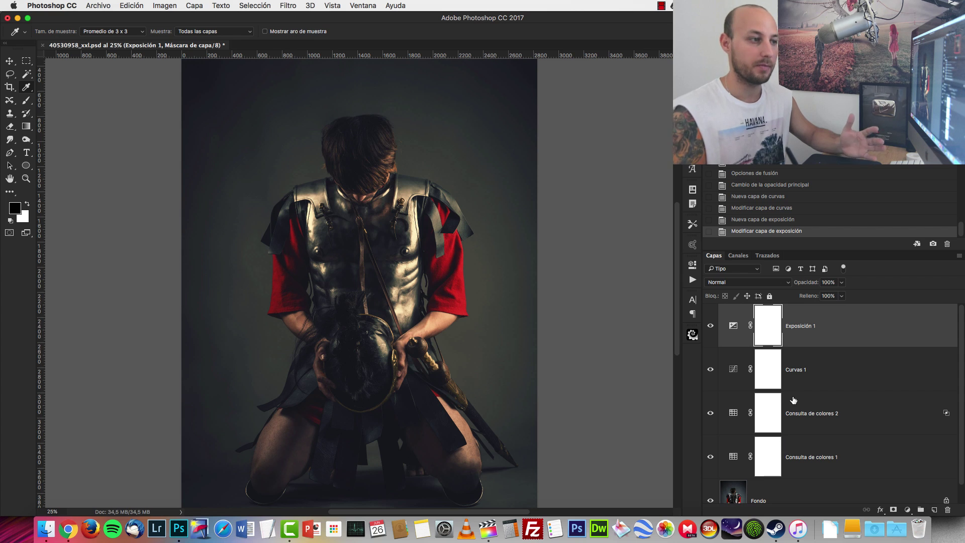
- Add a Gradient Map adjustment layer and open its gradient editor
left_click(849, 336)
left_click(906, 508)
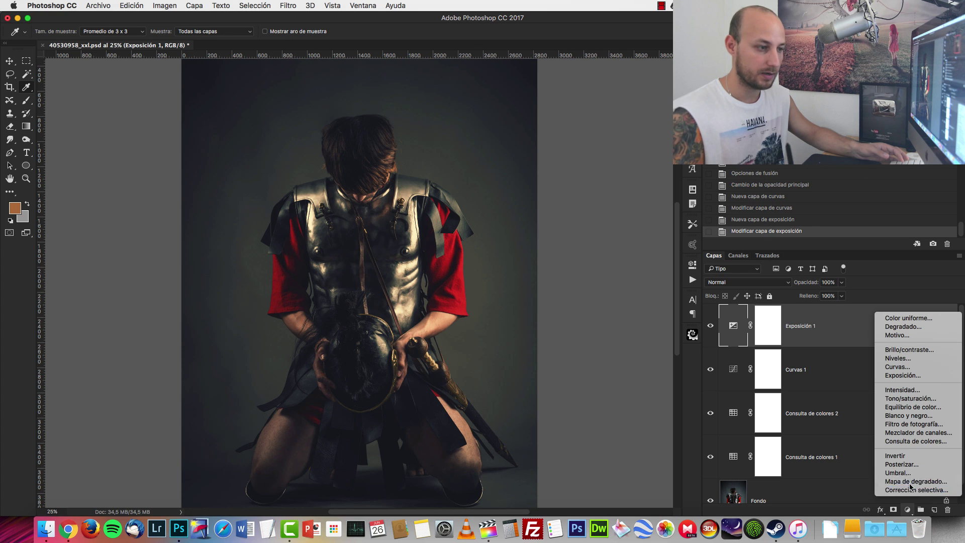
left_click(910, 482)
left_click(613, 284)
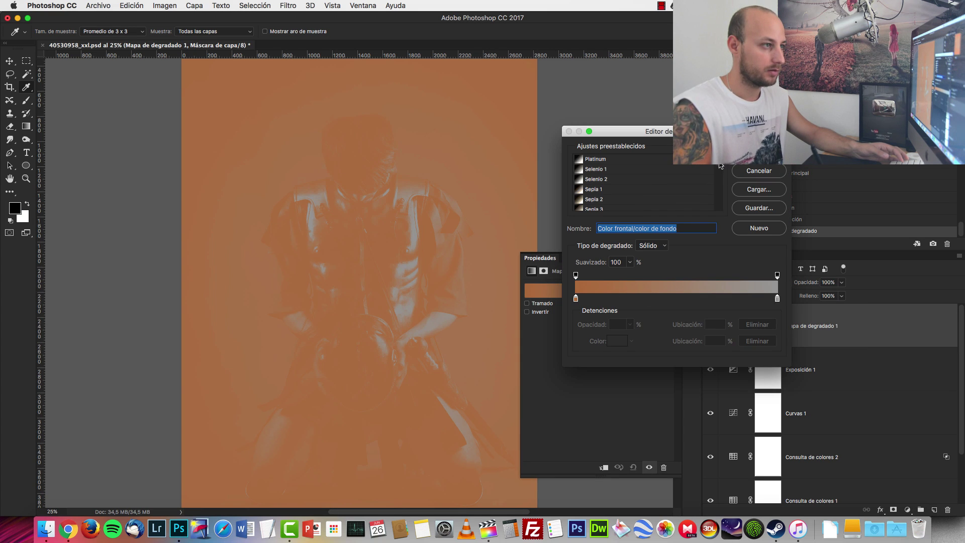
- Preview the Oro-Azul, Azul-Selenio, Cian-Selenio, Cobalto-Hierro 2, Cianotipo and Sepia antiguo presets
scroll(596, 181, "down", 8)
left_click(596, 177)
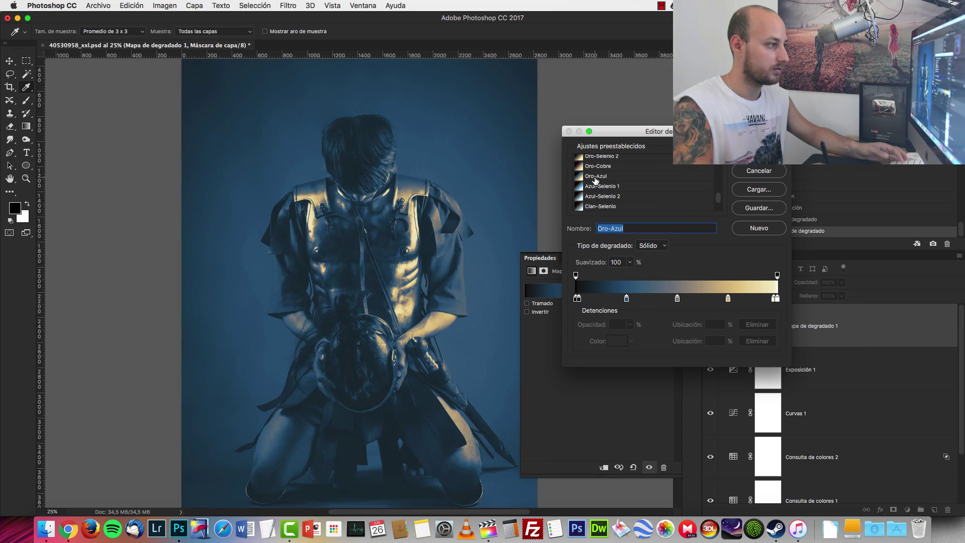
left_click(599, 187)
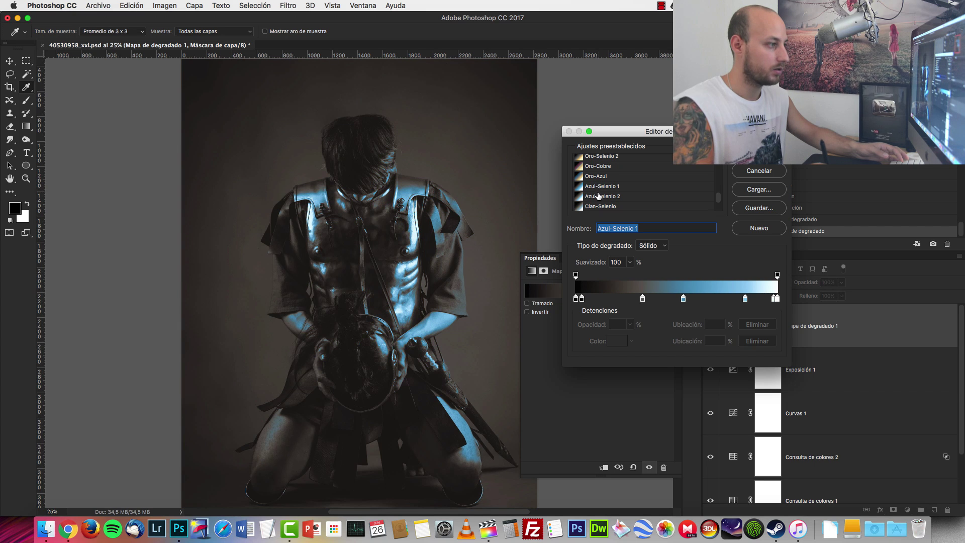
left_click(598, 196)
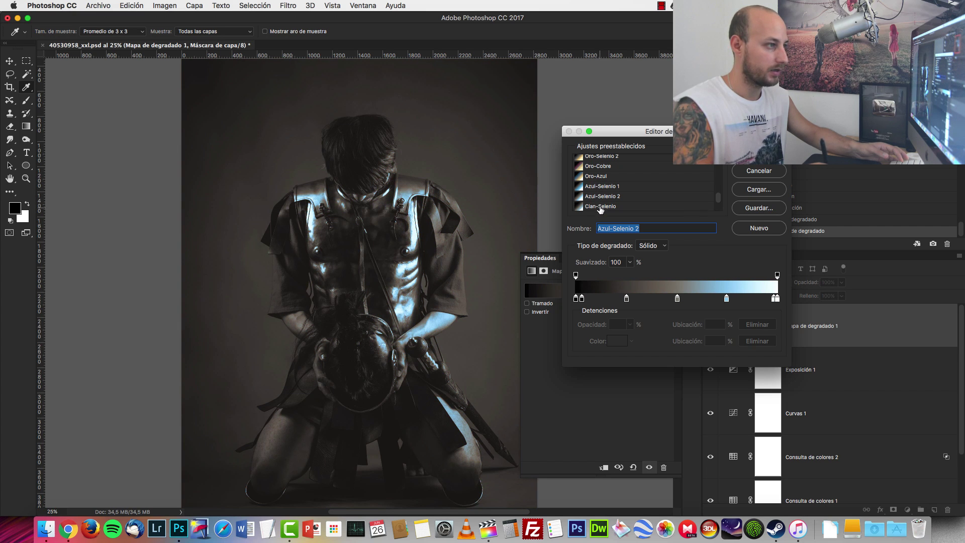
left_click(600, 207)
scroll(644, 205, "down", 5)
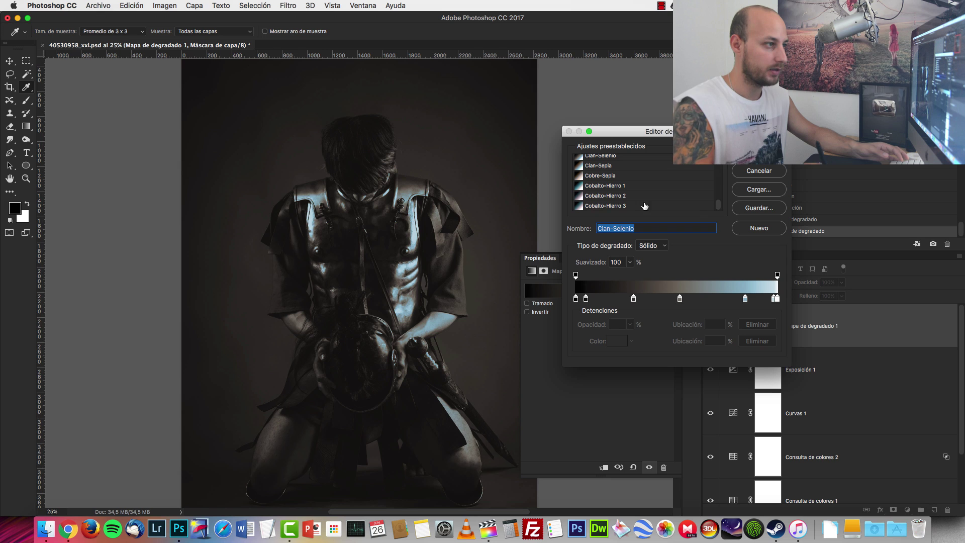
left_click(599, 195)
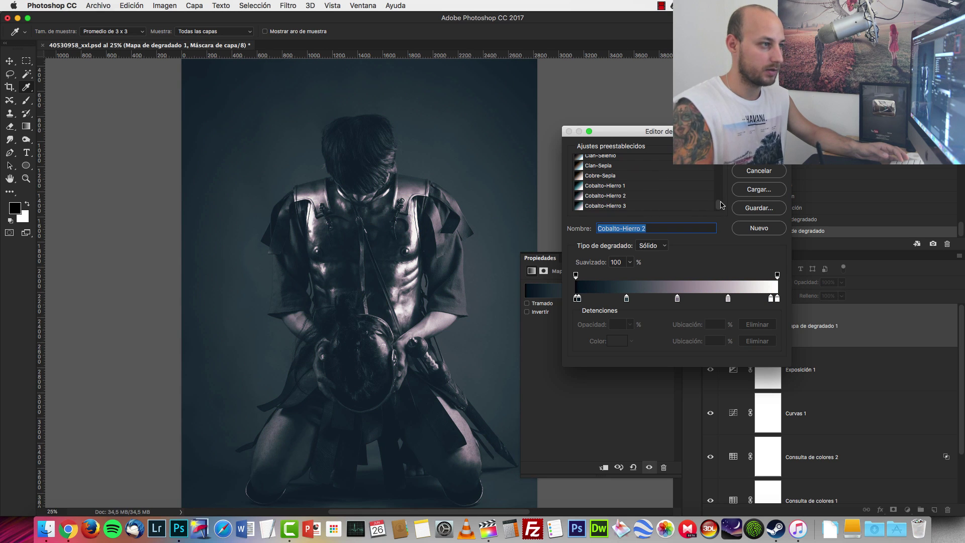
scroll(628, 191, "up", 10)
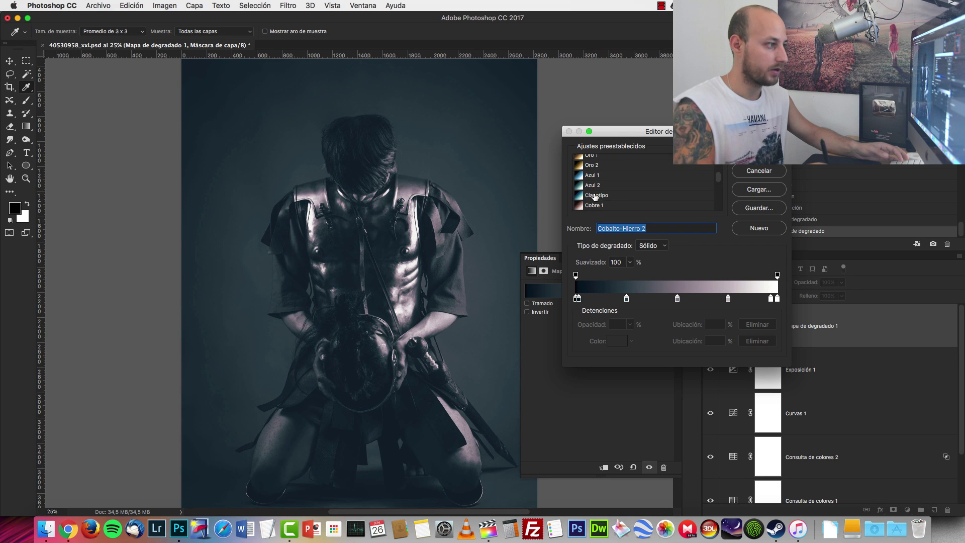
left_click(594, 196)
scroll(719, 182, "down", 10)
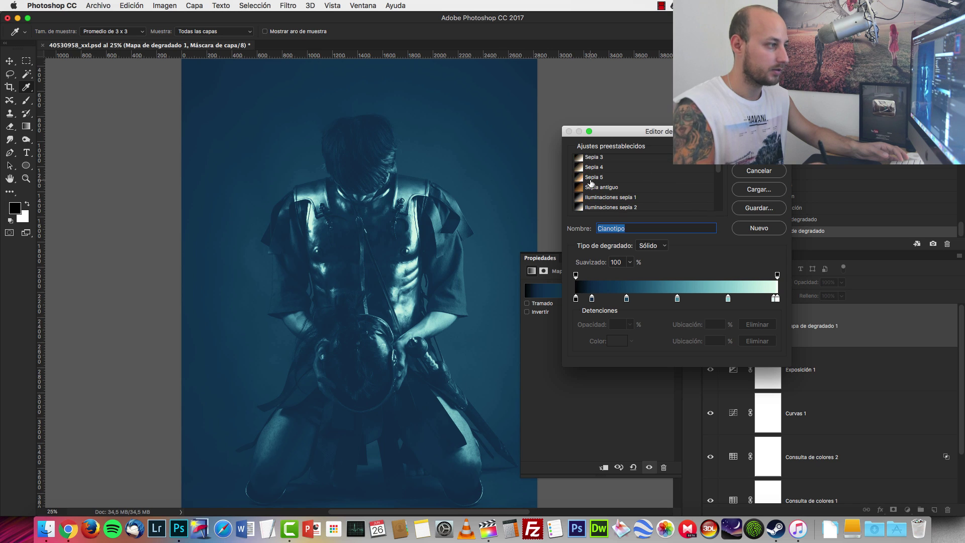
left_click(594, 181)
left_click(601, 188)
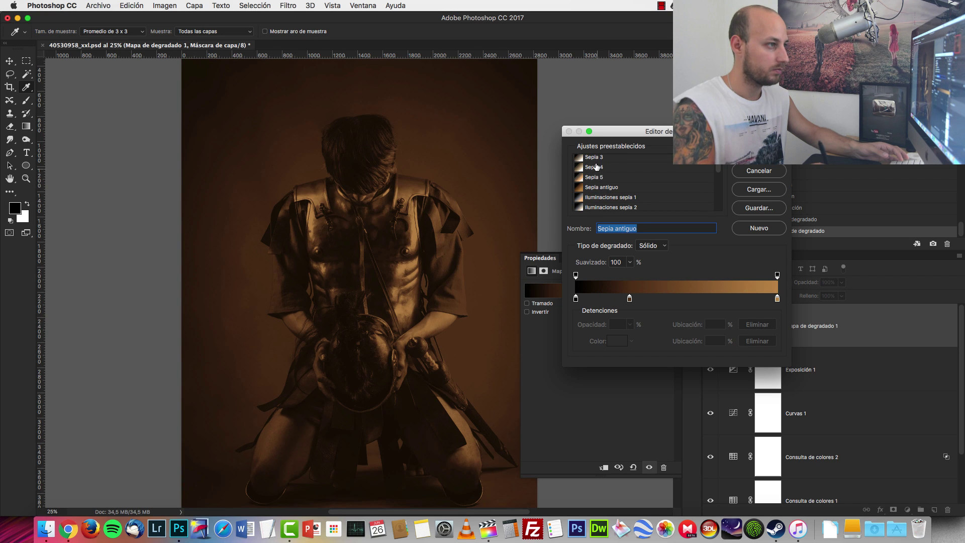
- Try Sepia 4, Azul 1 and Sepia-Selenio 1, then confirm the Sepia-Selenio 3 preset
left_click(596, 167)
scroll(653, 182, "down", 3)
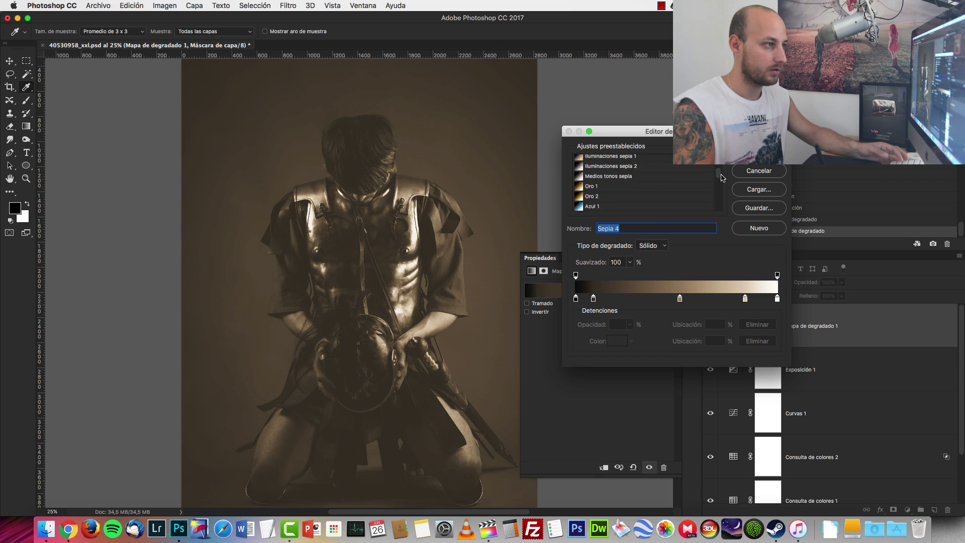
left_click(606, 198)
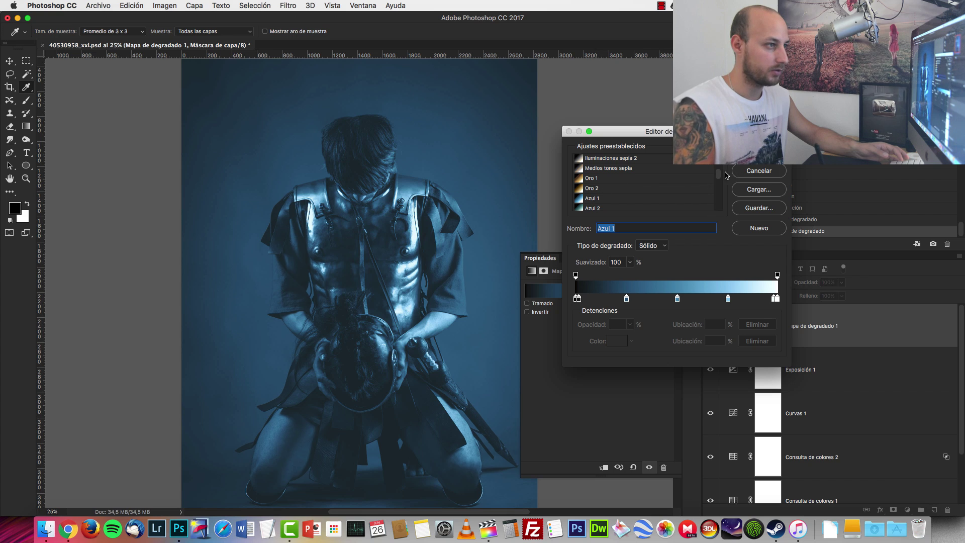
scroll(619, 185, "down", 3)
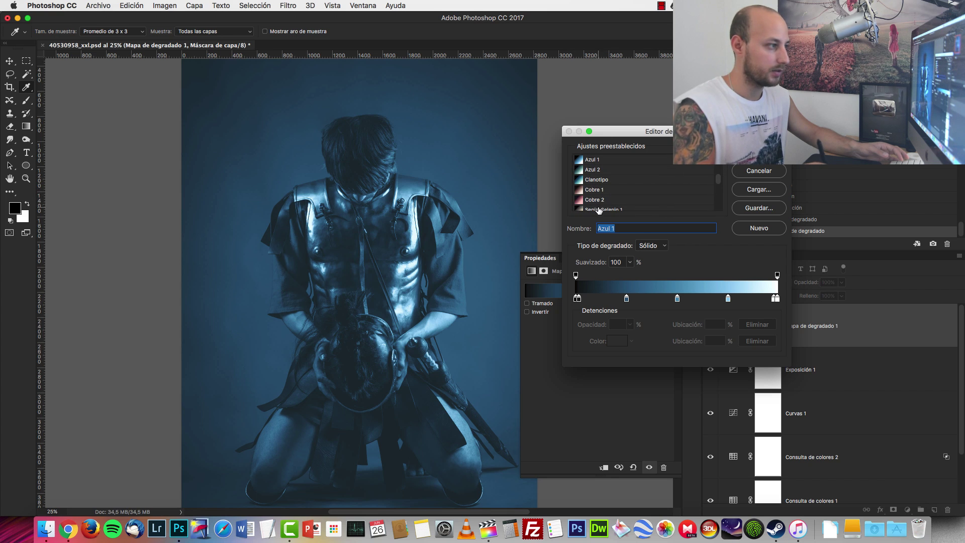
left_click(598, 208)
scroll(603, 196, "down", 3)
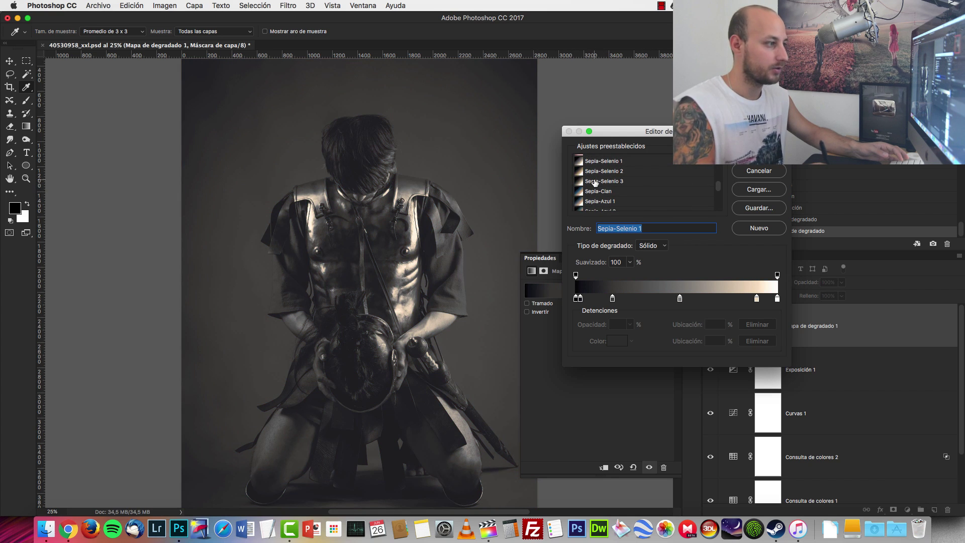
left_click(593, 182)
key("Return")
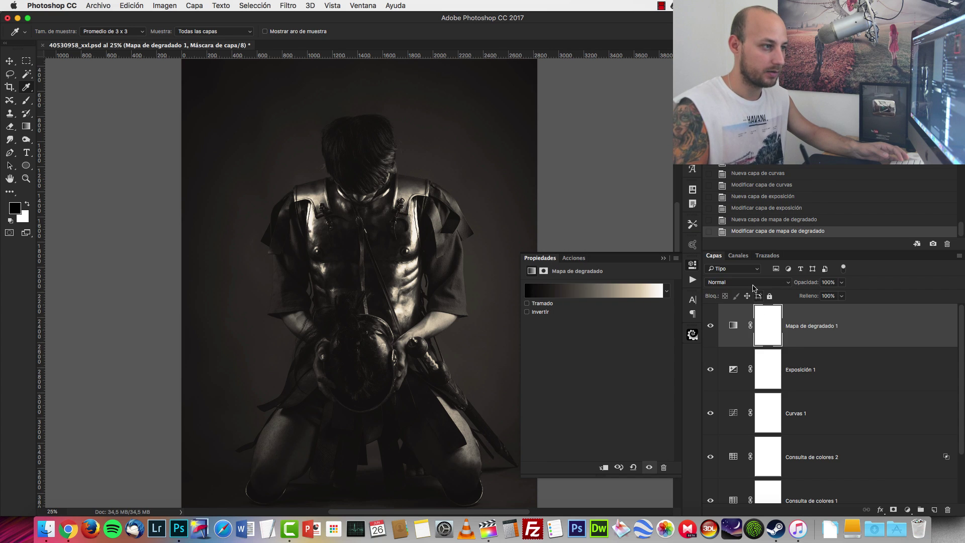
- Blend Mapa de degradado 1 in Luz fuerte mode and set its opacity to 25%
left_click(744, 282)
left_click(728, 404)
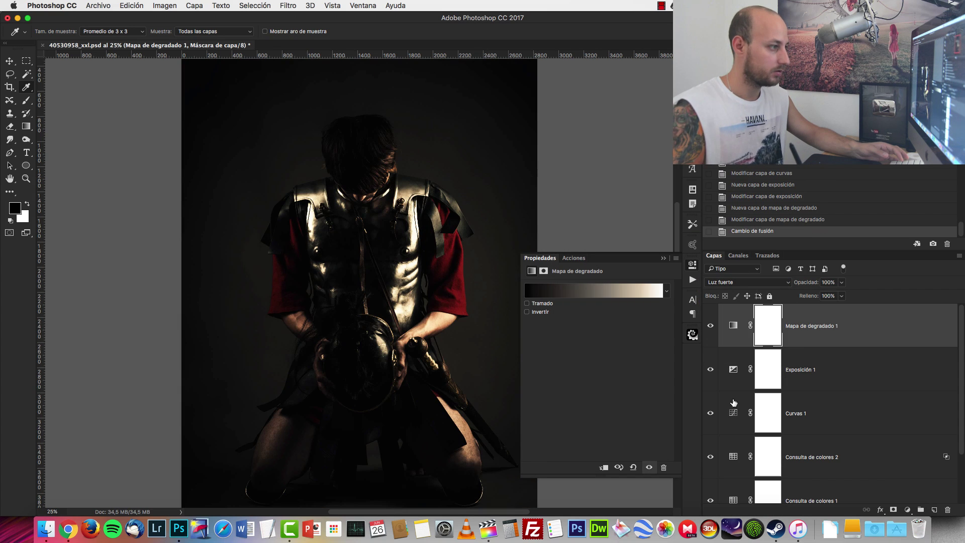
left_click_drag(841, 282, 803, 299)
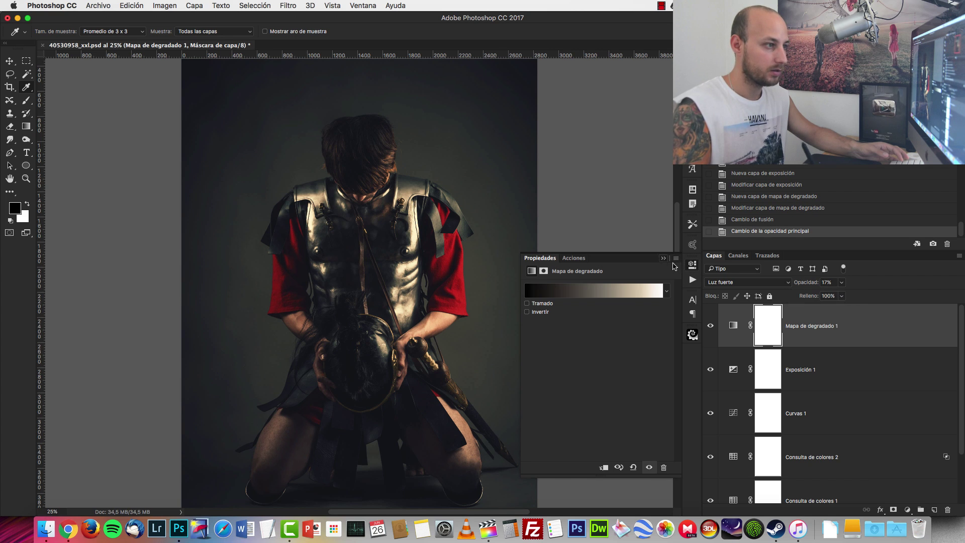
left_click(671, 257)
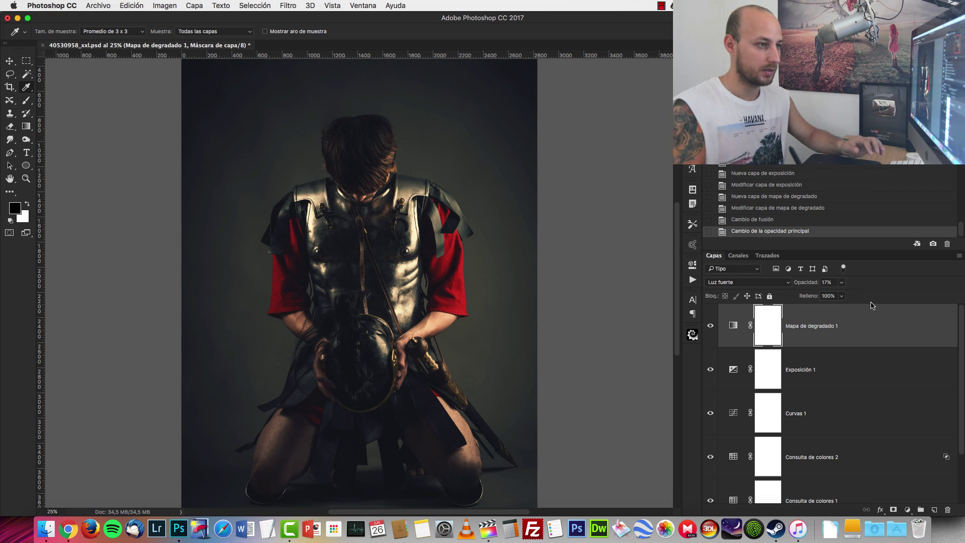
left_click(827, 282)
type("2")
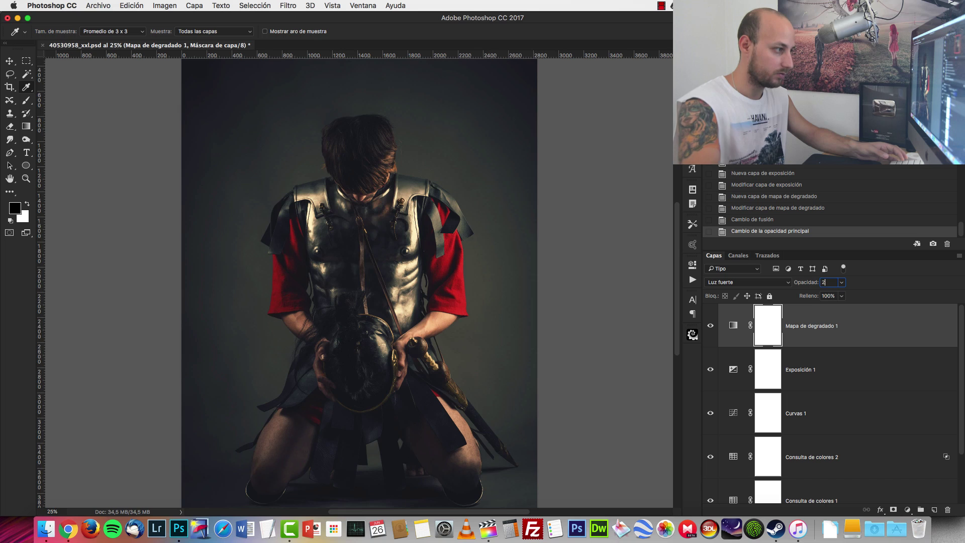
type("5")
left_click(883, 346)
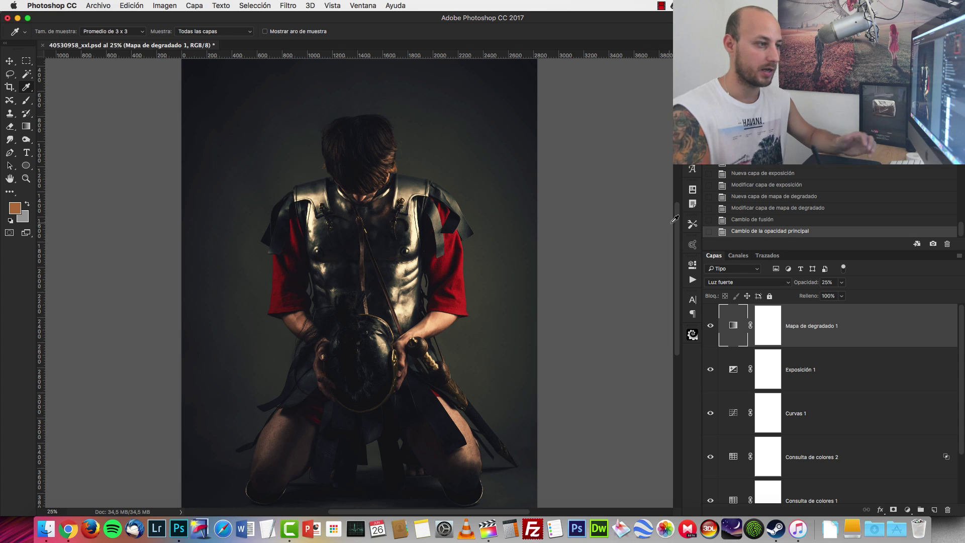
scroll(961, 323, "down", 3)
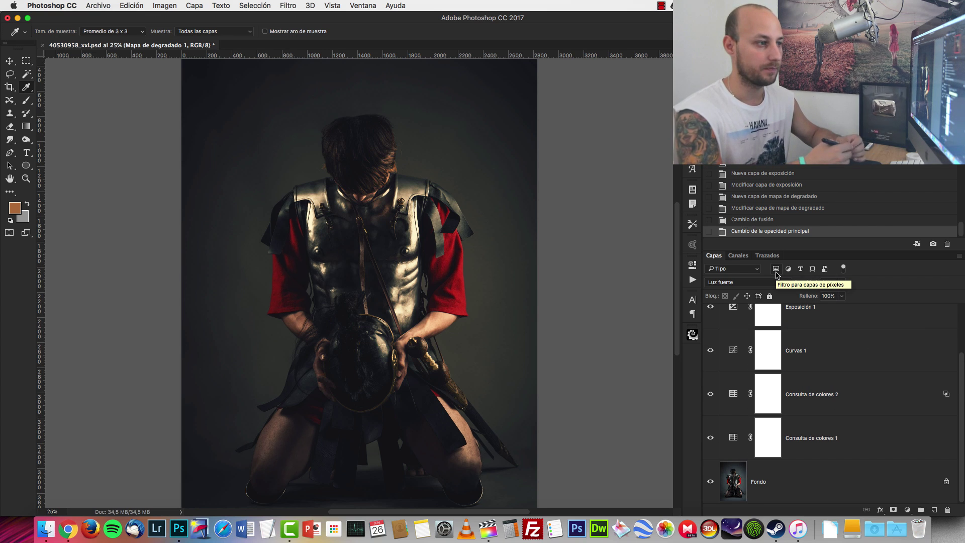
- Solo Fondo to compare against the original, then reach Archivo > Exportar > Tablas de consulta de colores
left_click(819, 477)
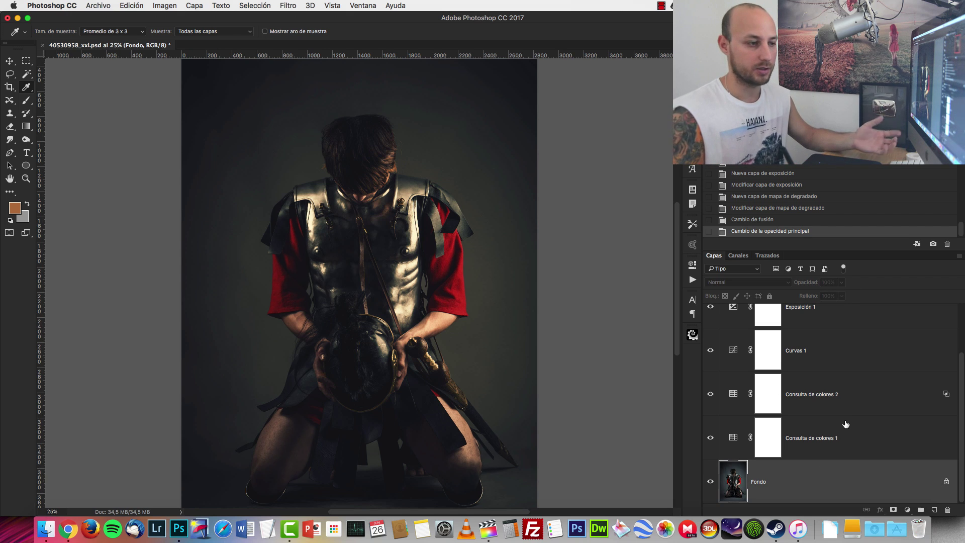
left_click(710, 482, "alt")
left_click(710, 482, "alt")
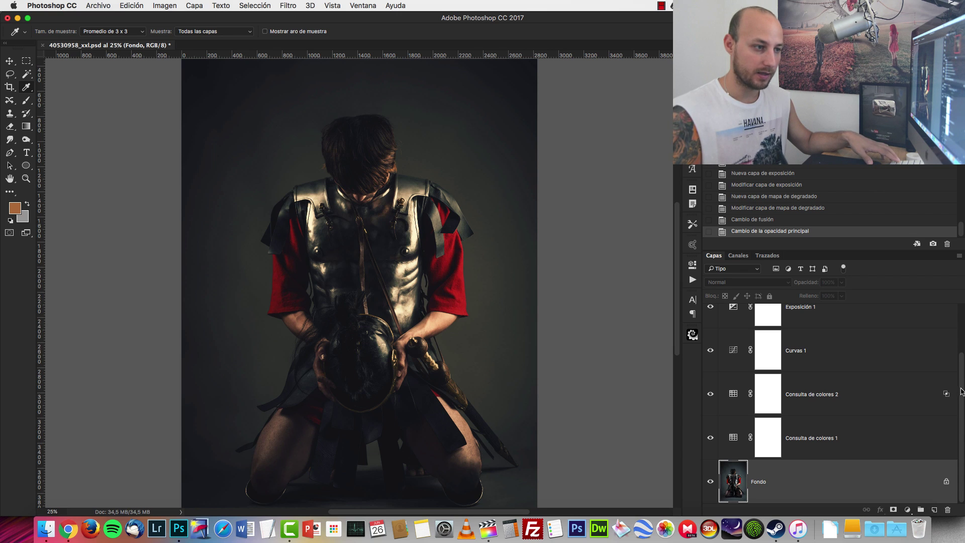
left_click_drag(960, 393, 959, 344)
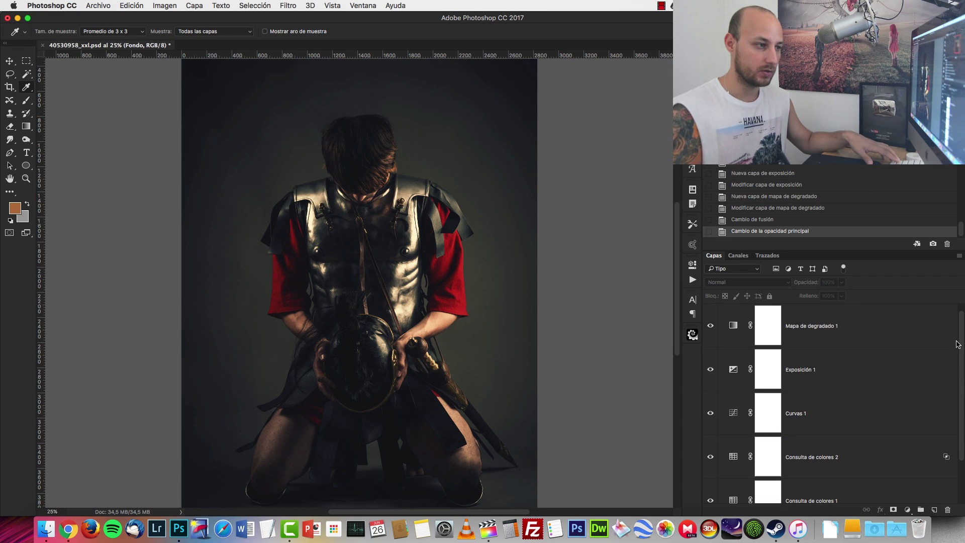
left_click(98, 6)
mouse_move(164, 145)
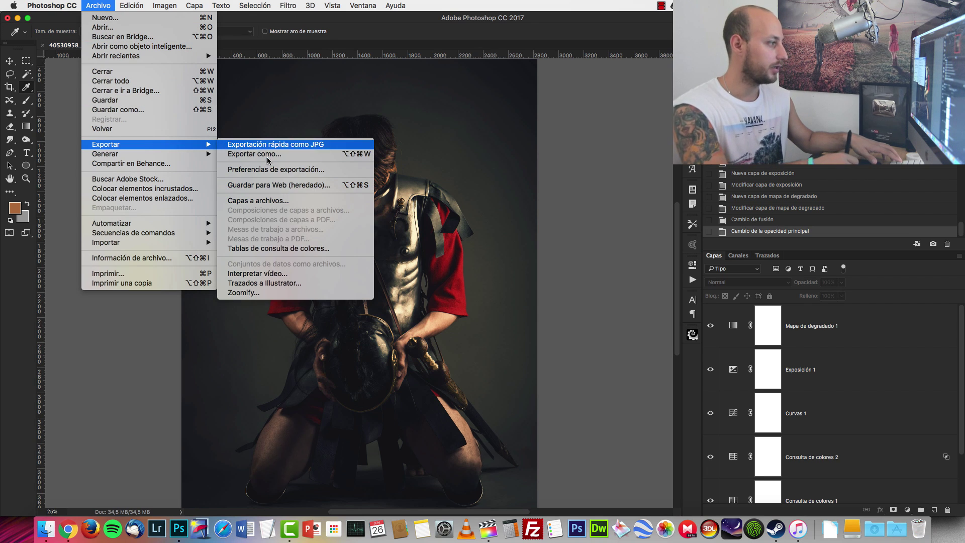
- Start the colour lookup table export and replace the description with 'SOldier look'
left_click(283, 248)
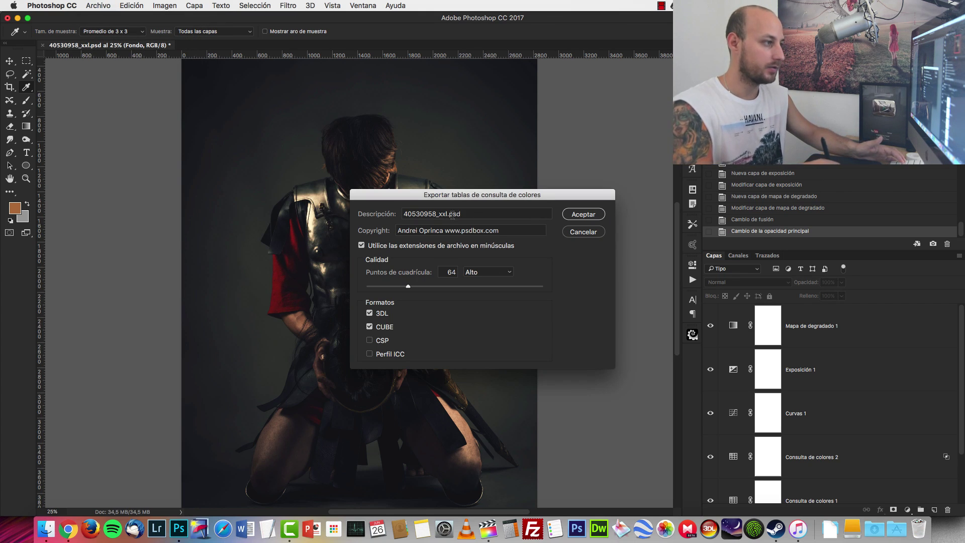
double_click(444, 214)
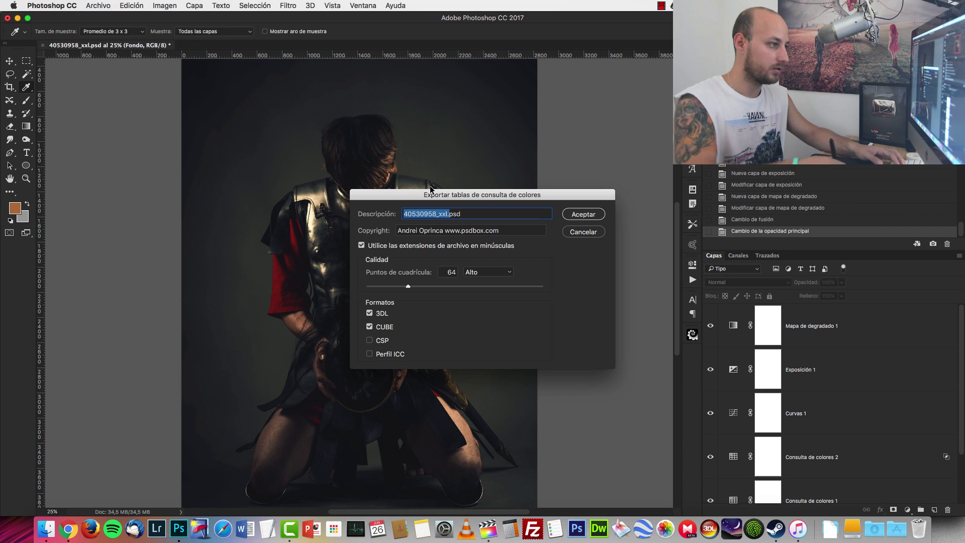
left_click(432, 215)
double_click(432, 214)
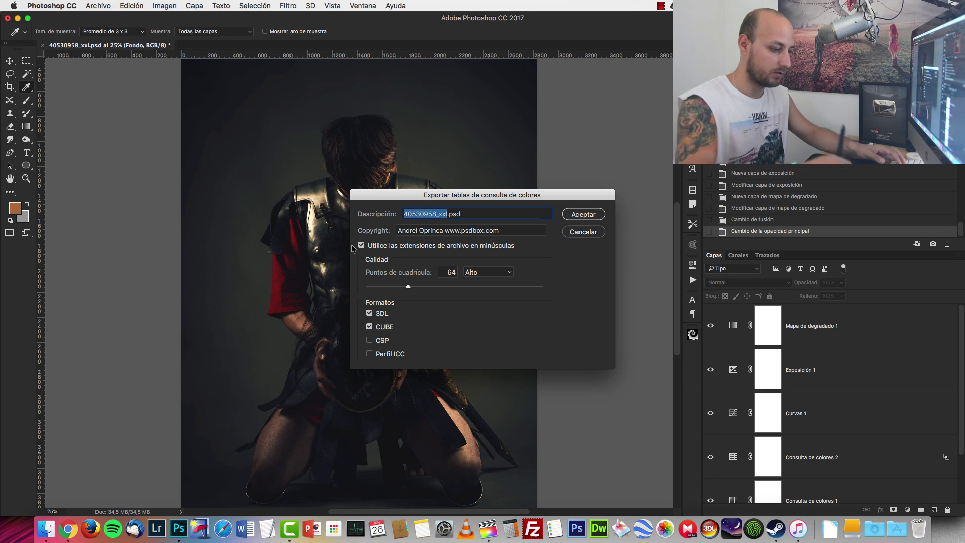
key("BackSpace")
key("Delete")
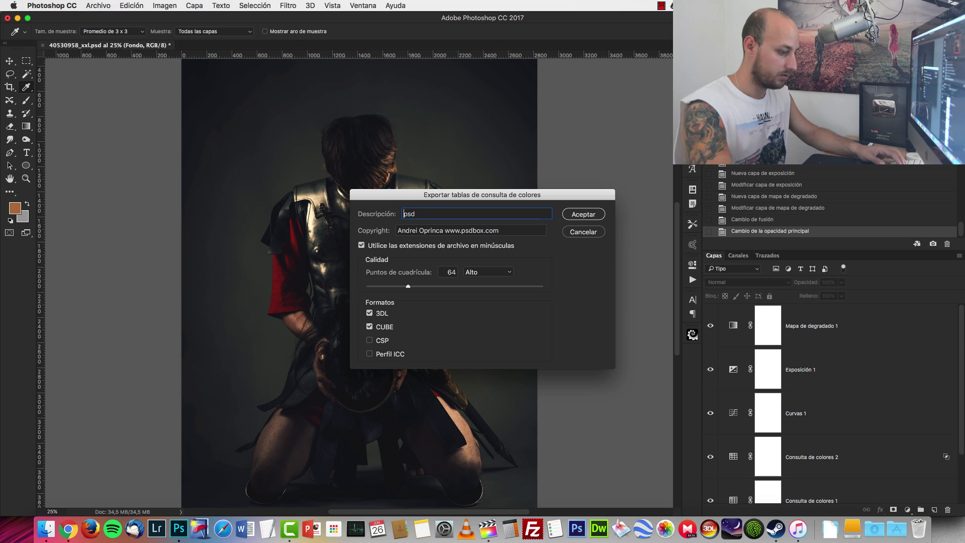
type(".")
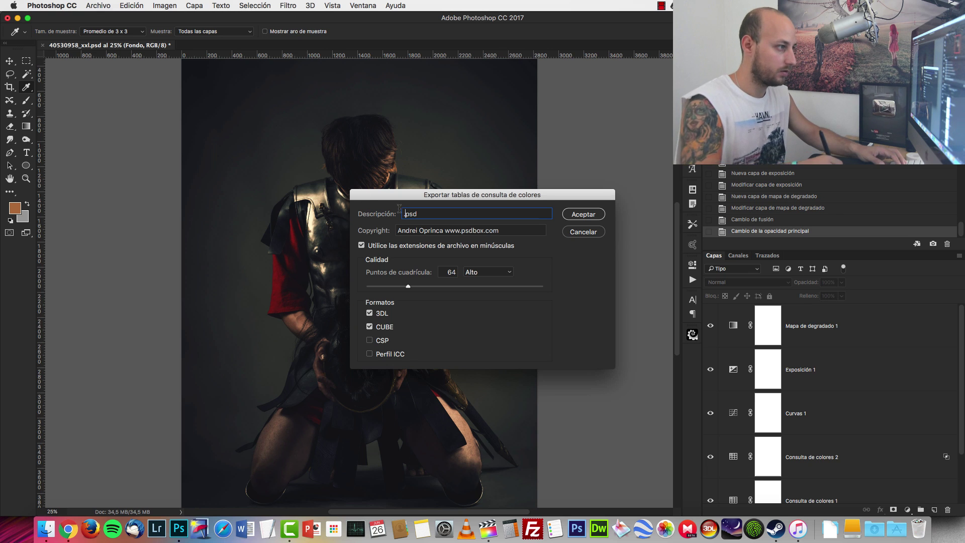
key("super+a")
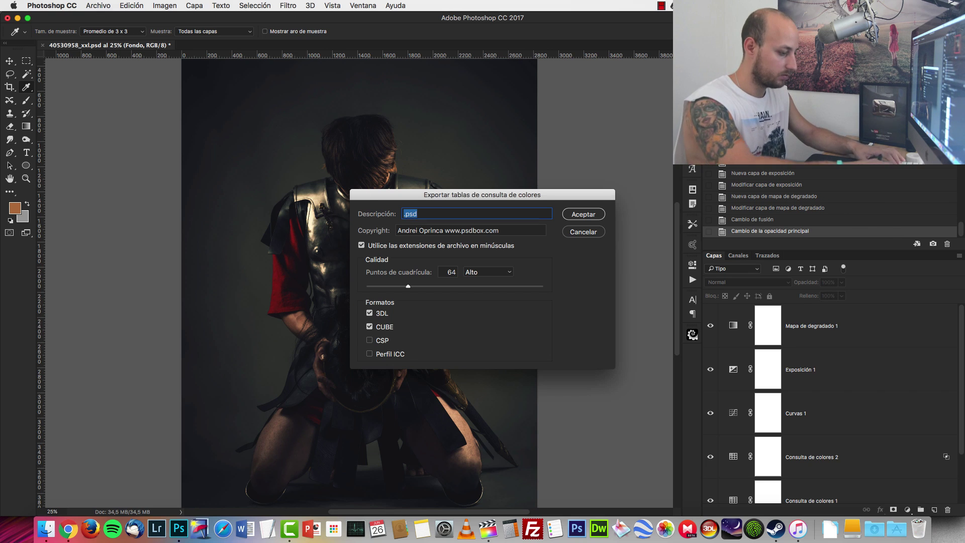
type("SOldier look")
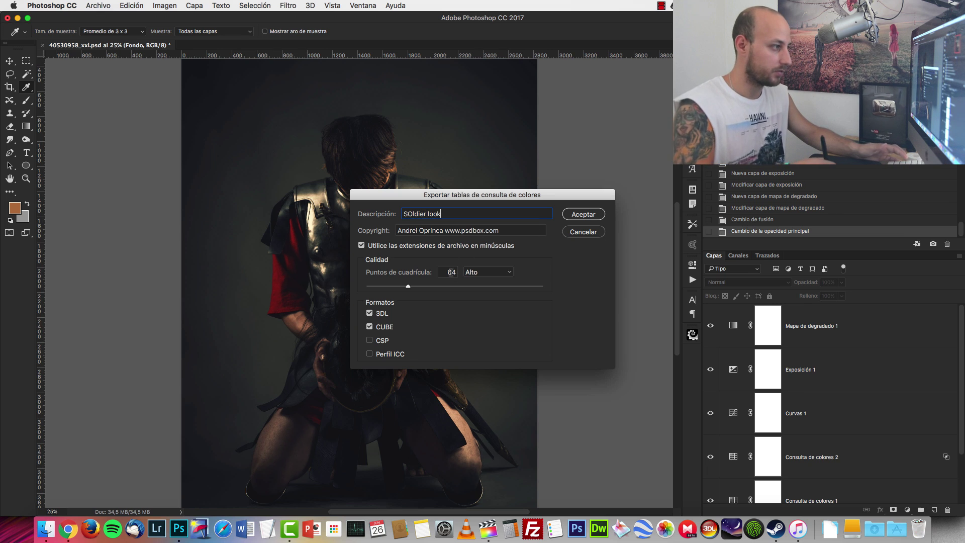
- Tick lowercase file extensions and keep Alto quality at 64 grid points
left_click(361, 246)
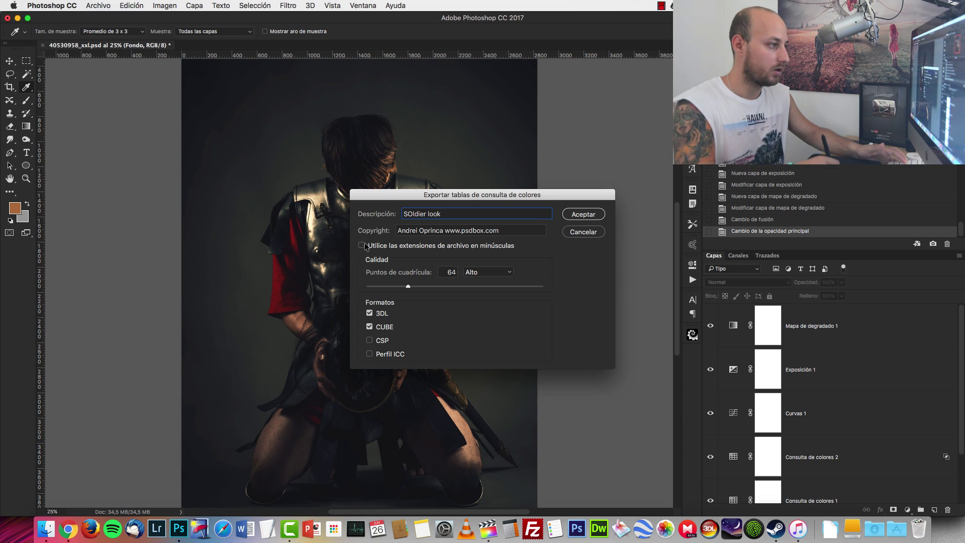
left_click(361, 246)
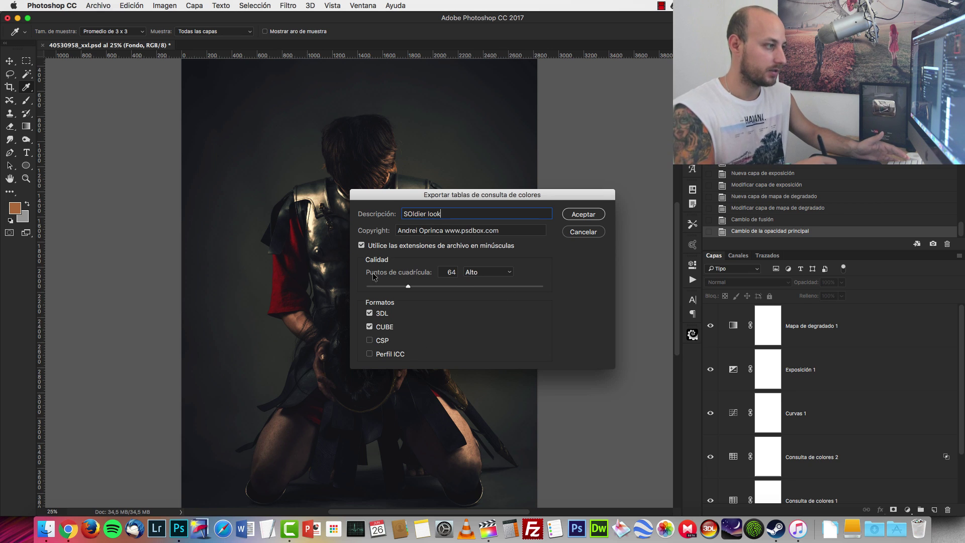
left_click(500, 272)
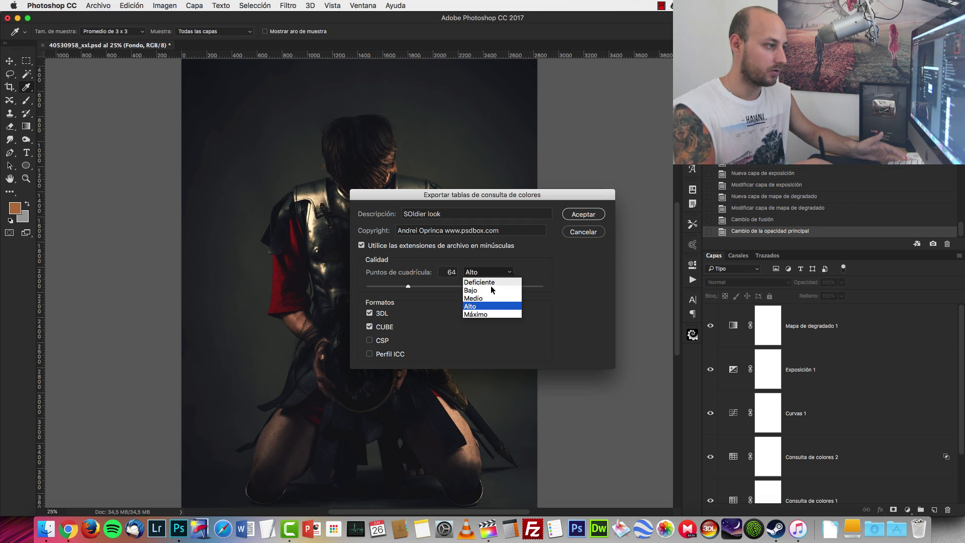
left_click(478, 308)
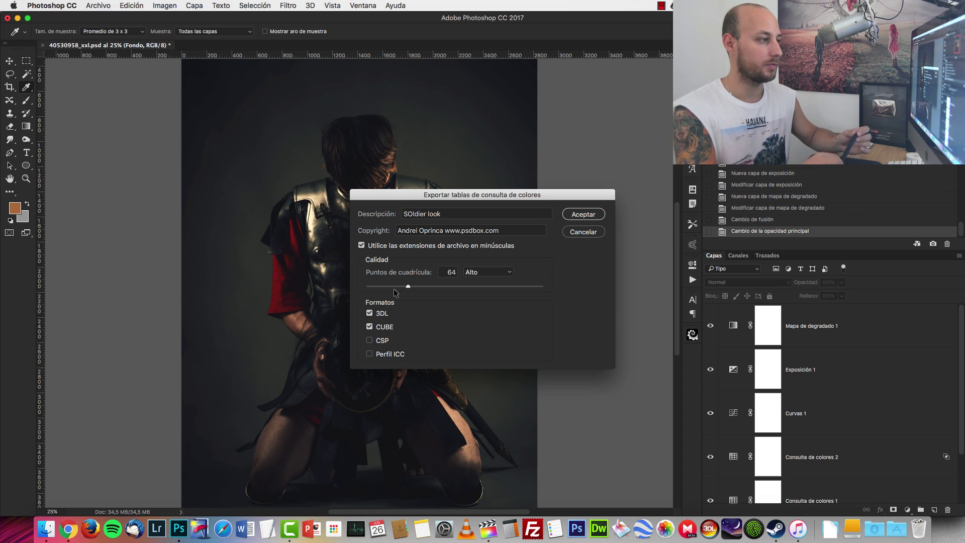
left_click_drag(533, 197, 609, 131)
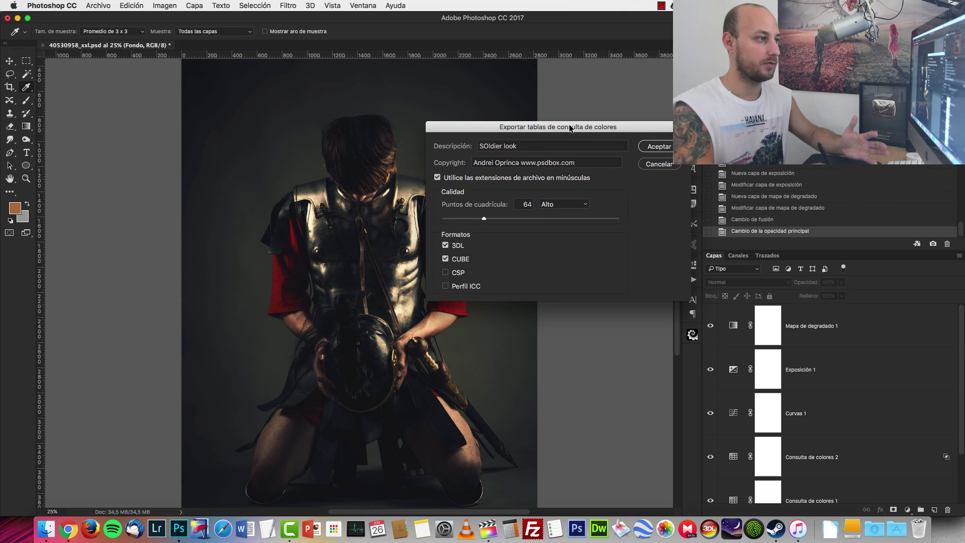
left_click_drag(571, 130, 517, 138)
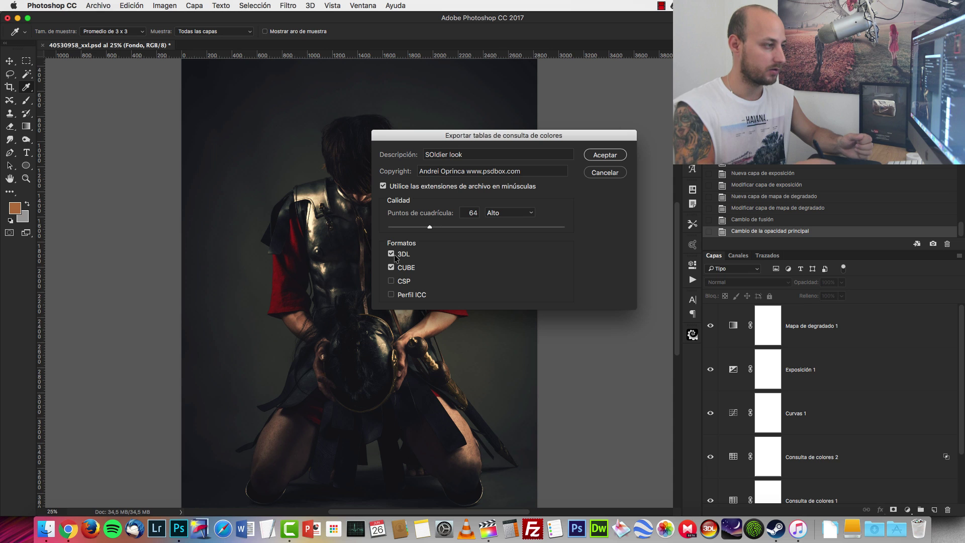
- Save the exported lookup table files as 'SOldier look' in the 3D luts folder
left_click(611, 156)
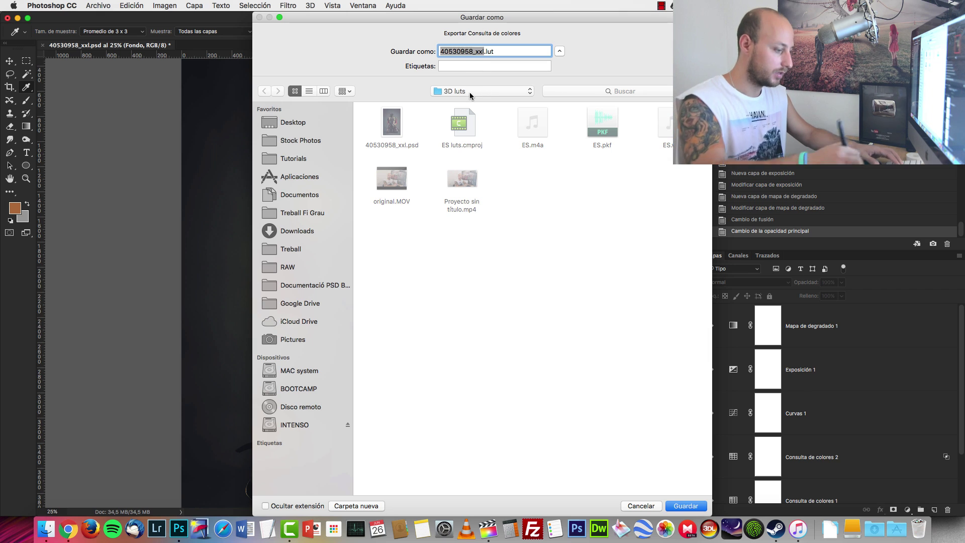
type("SOldie")
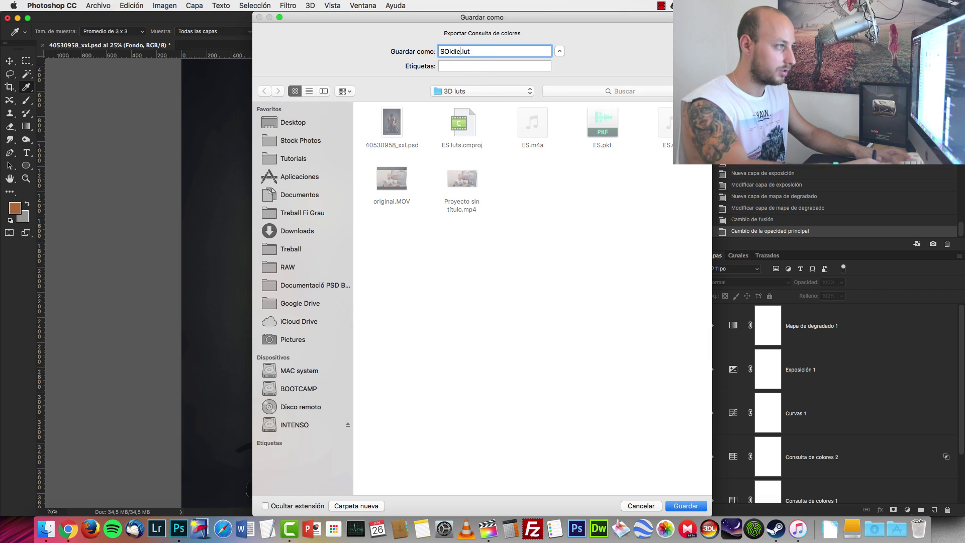
type("r name")
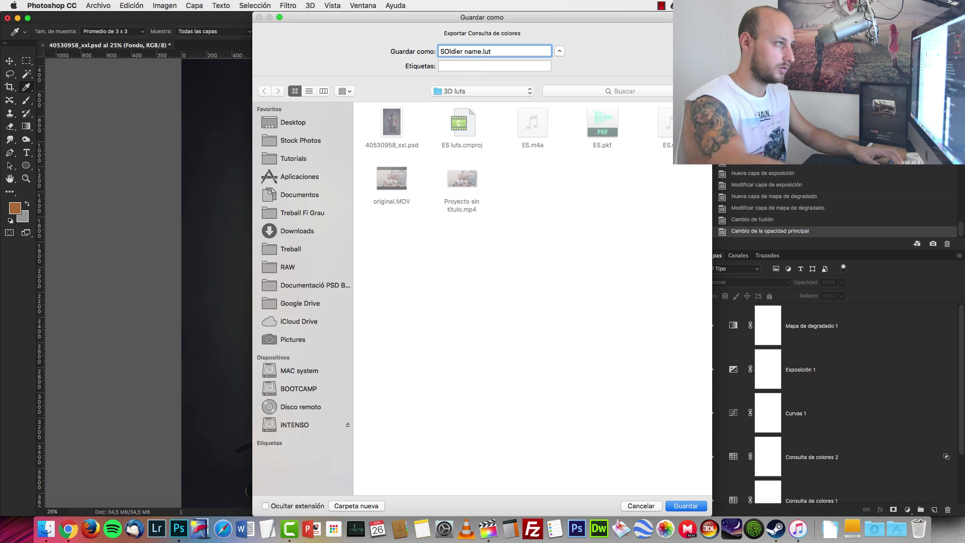
key("BackSpace")
key("BackSpace")
key("BackSpace")
key("BackSpace")
type("look")
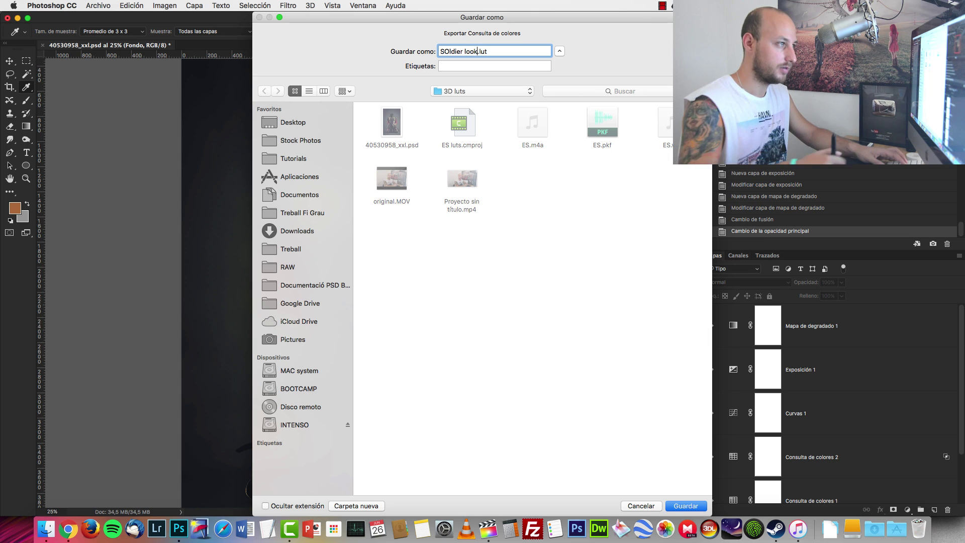
left_click(685, 504)
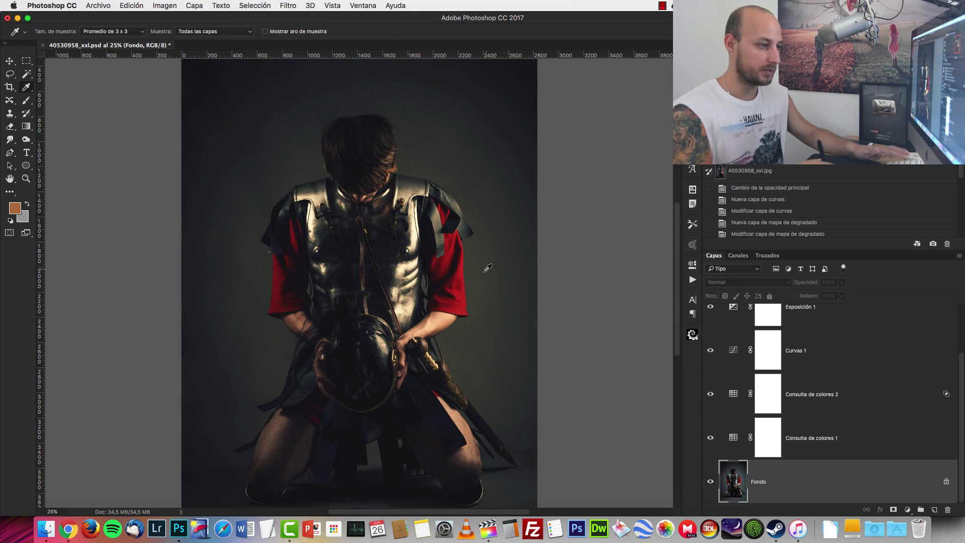
- Compare the original Fondo photo against the graded version, adding and deleting a stray empty layer
scroll(963, 370, "up", 1)
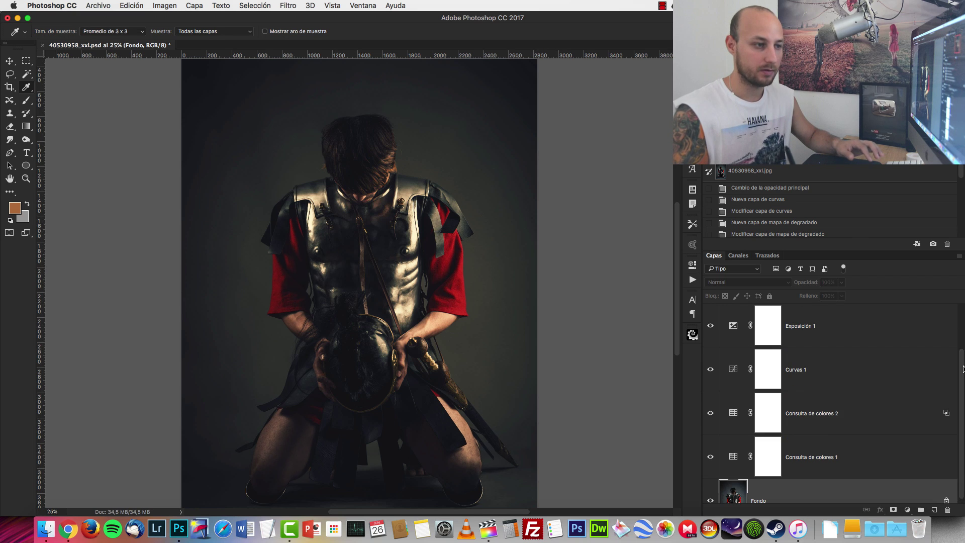
left_click_drag(962, 370, 963, 325)
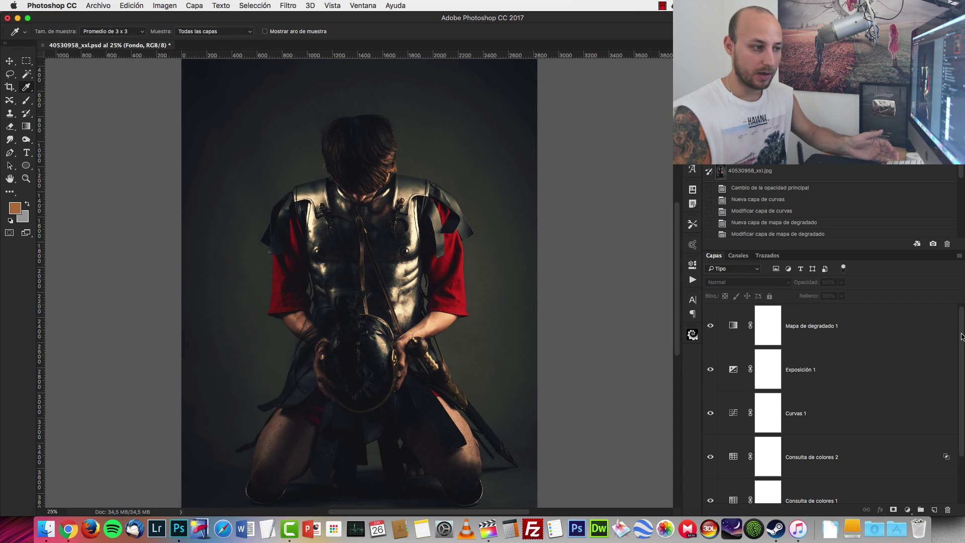
left_click_drag(963, 318, 955, 394)
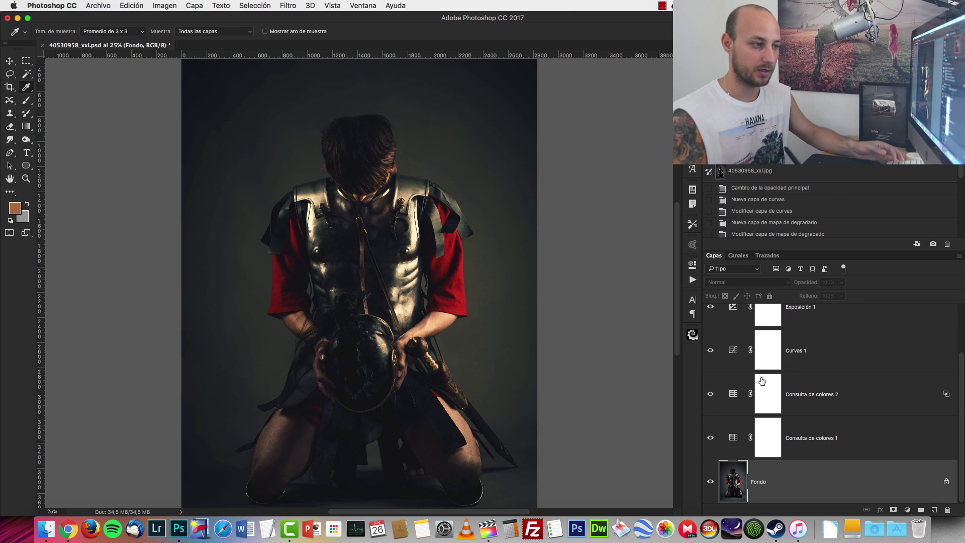
left_click(710, 482, "alt")
left_click(710, 481, "alt")
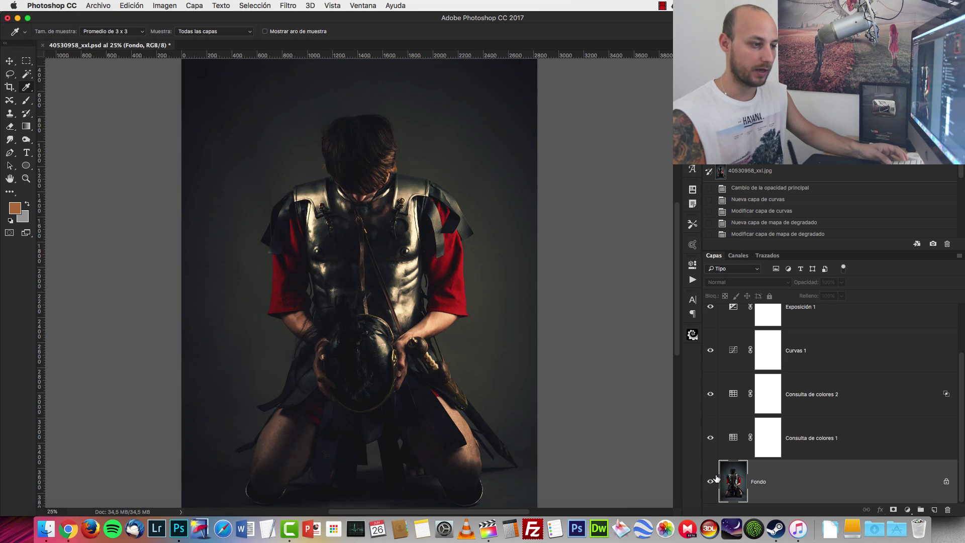
left_click(933, 508)
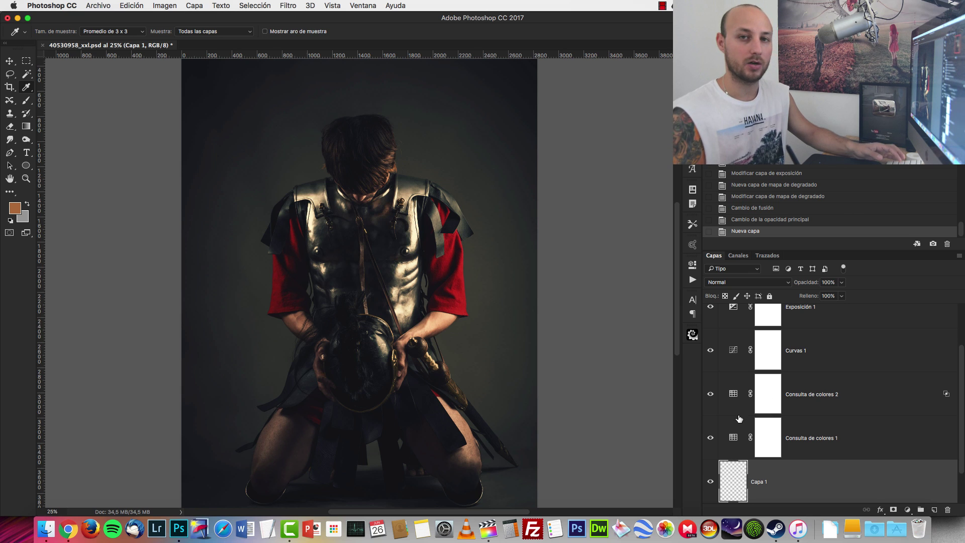
left_click_drag(912, 462, 947, 508)
scroll(920, 407, "up", 3)
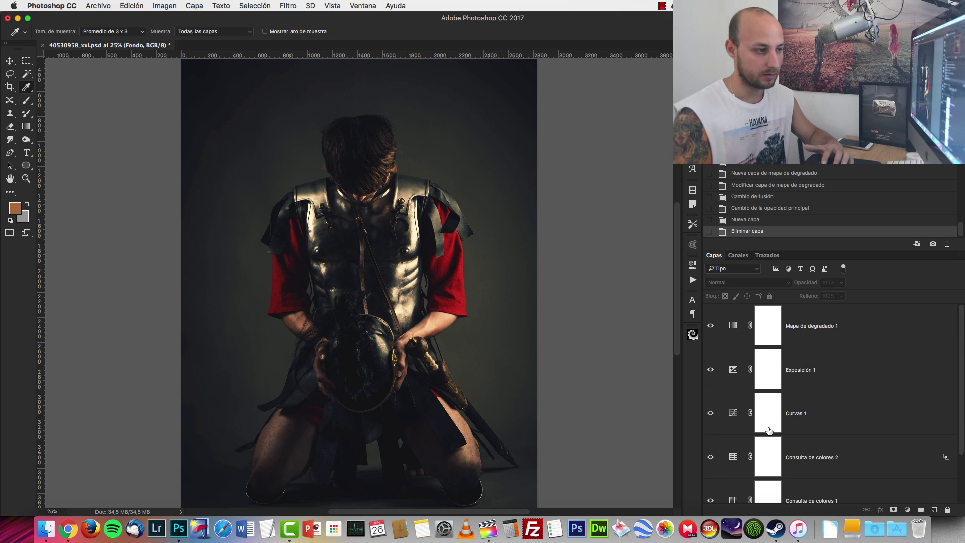
scroll(915, 382, "down", 2)
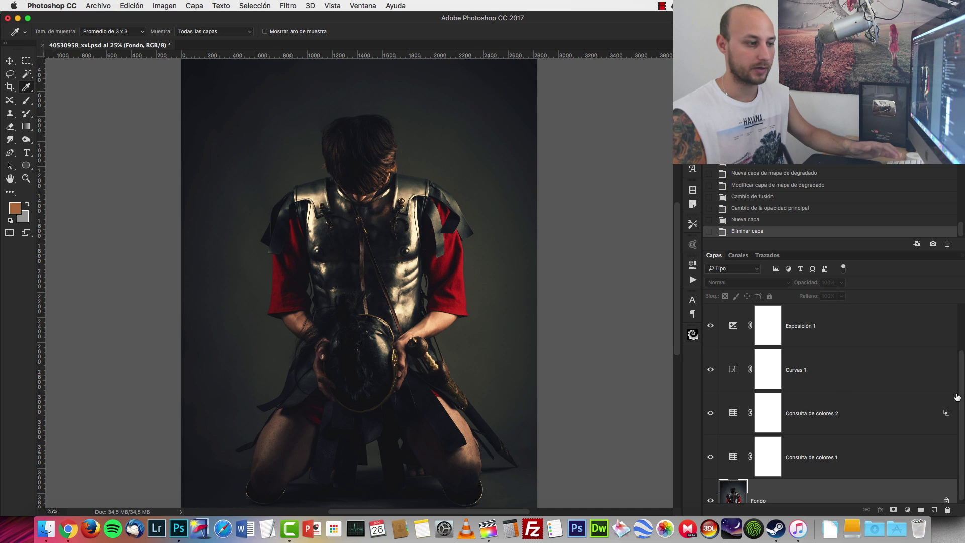
- Group the layers from Consulta de colores 1 to Mapa de degradado 1 into Grupo 1 and hide it
left_click(904, 438)
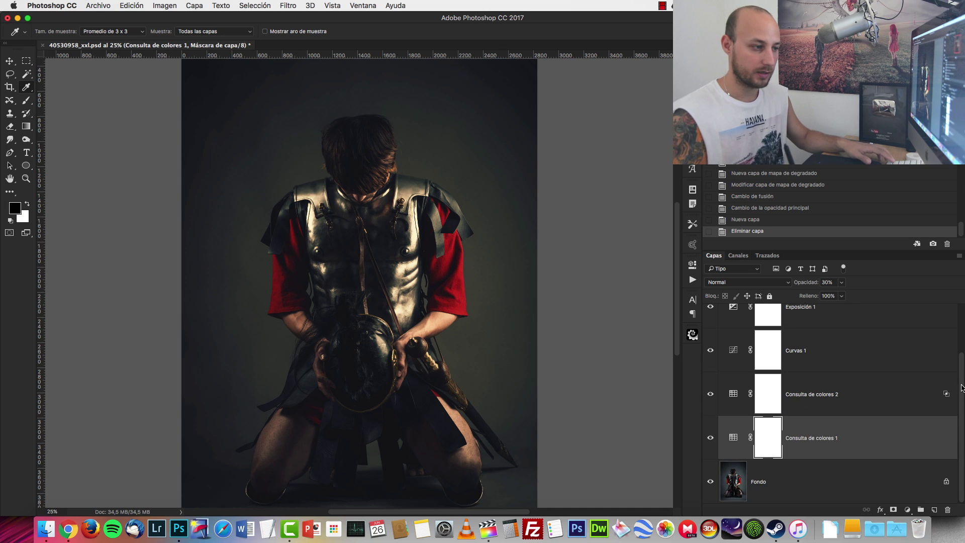
scroll(914, 381, "up", 2)
left_click(884, 321)
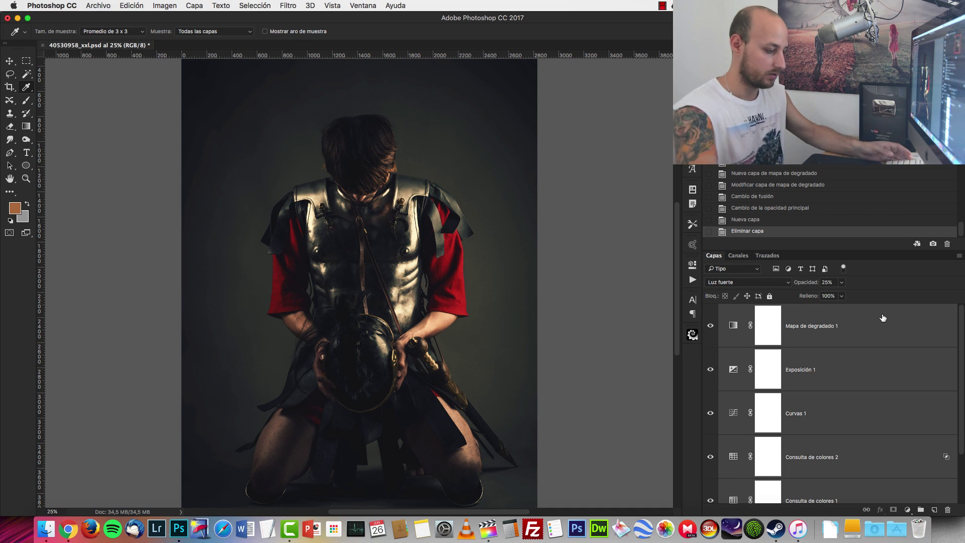
key("super+g")
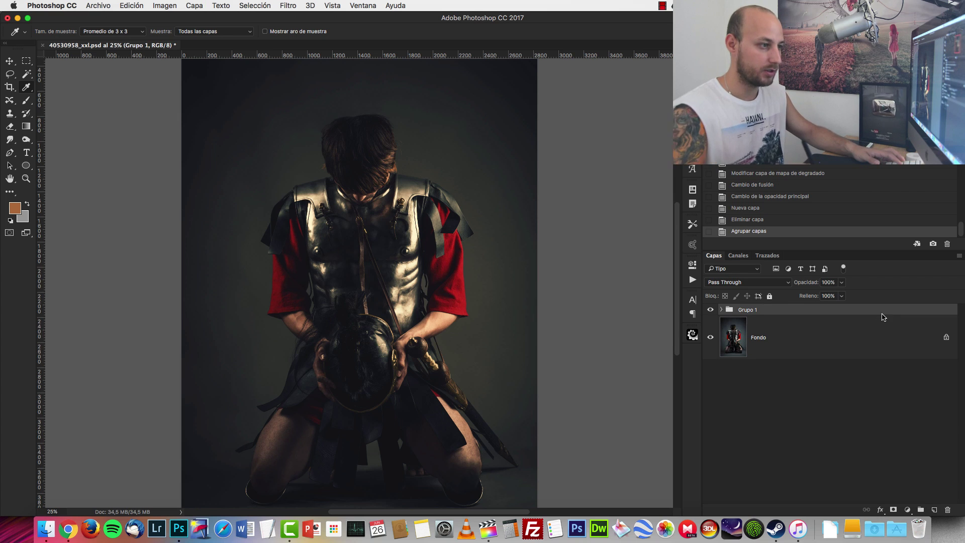
left_click(710, 309)
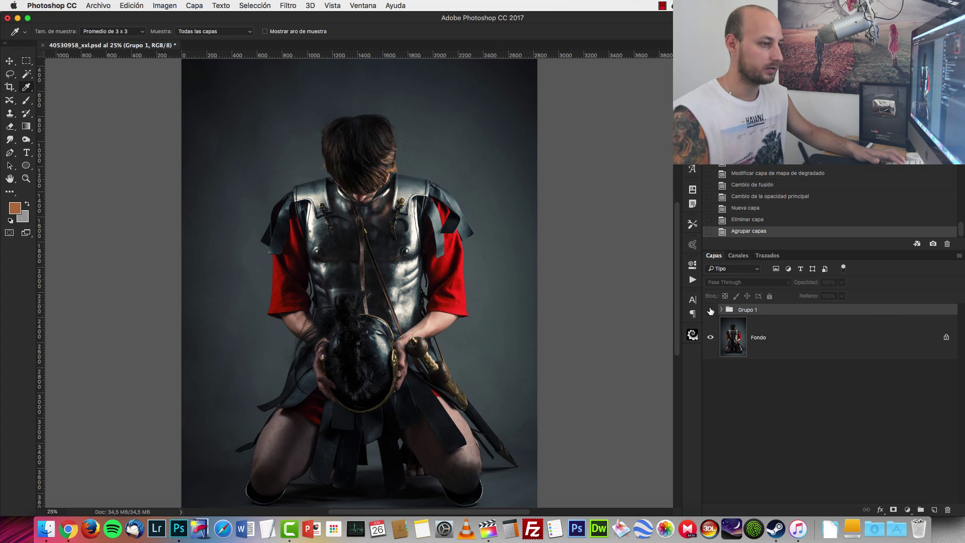
- Add a Color Lookup adjustment layer directly above the Fondo layer
left_click(789, 334)
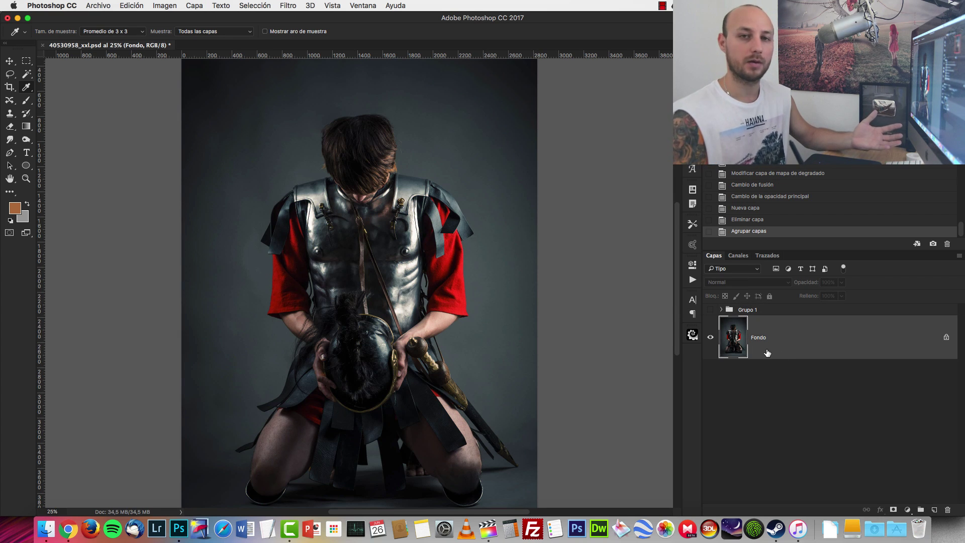
left_click(908, 509)
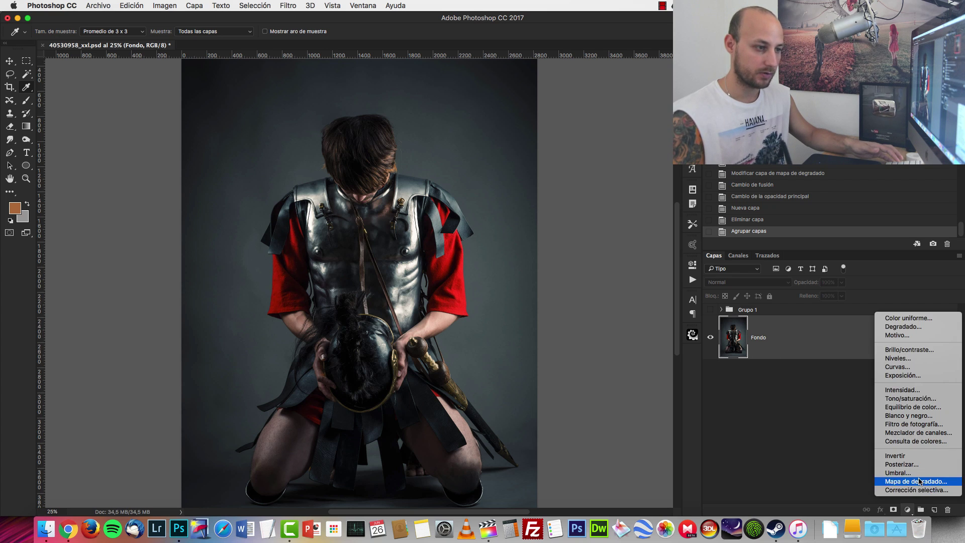
left_click(908, 441)
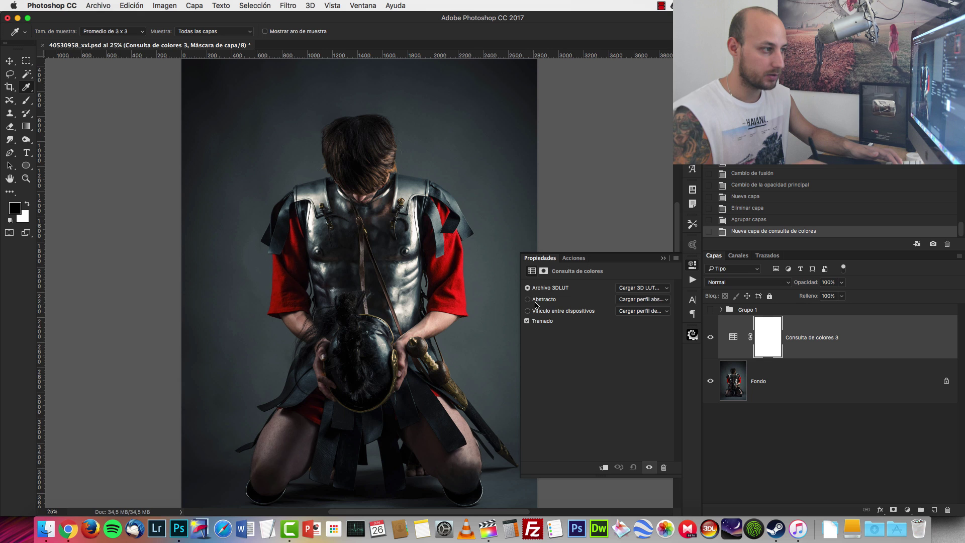
- Load SOldier look.3dl from Desktop > 3D luts as the layer's 3D LUT
left_click(642, 287)
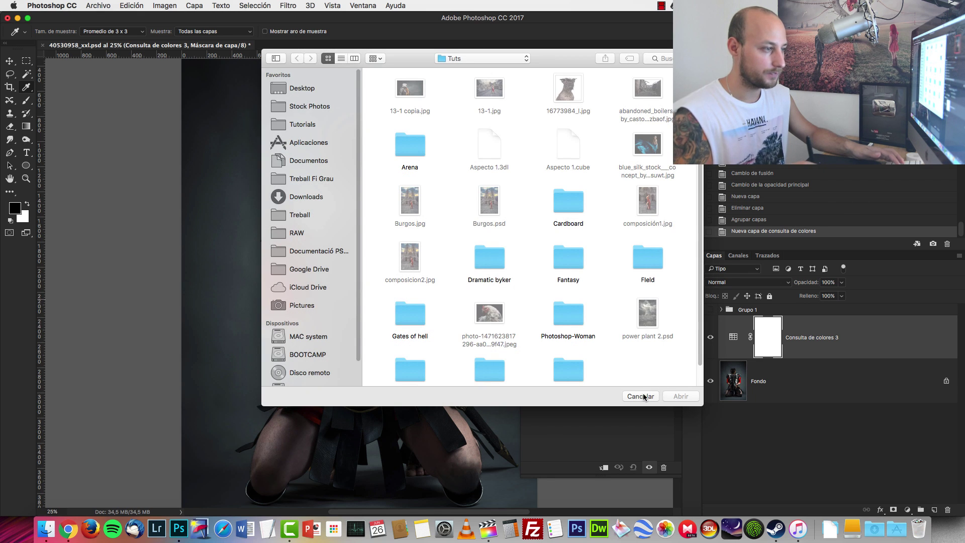
left_click(642, 396)
left_click(536, 290)
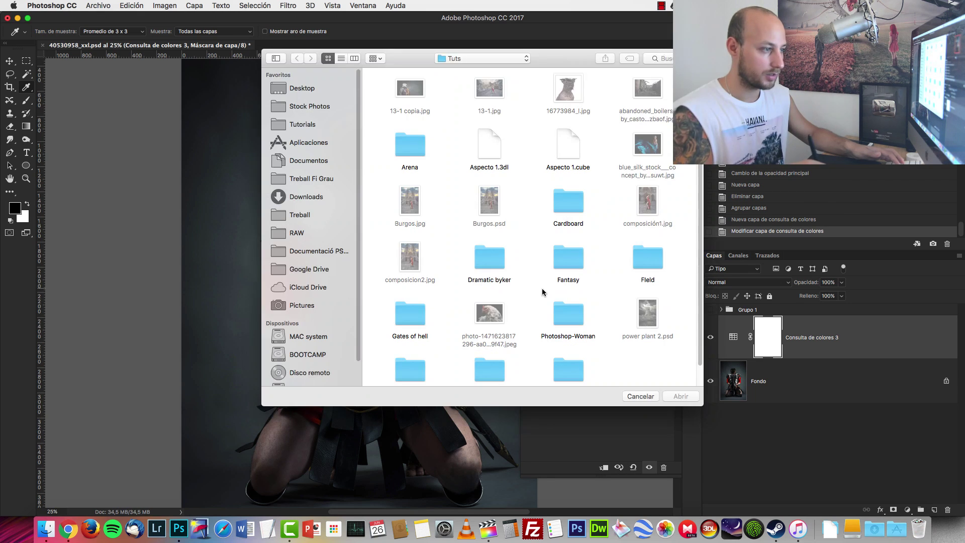
left_click(639, 396)
left_click(648, 288)
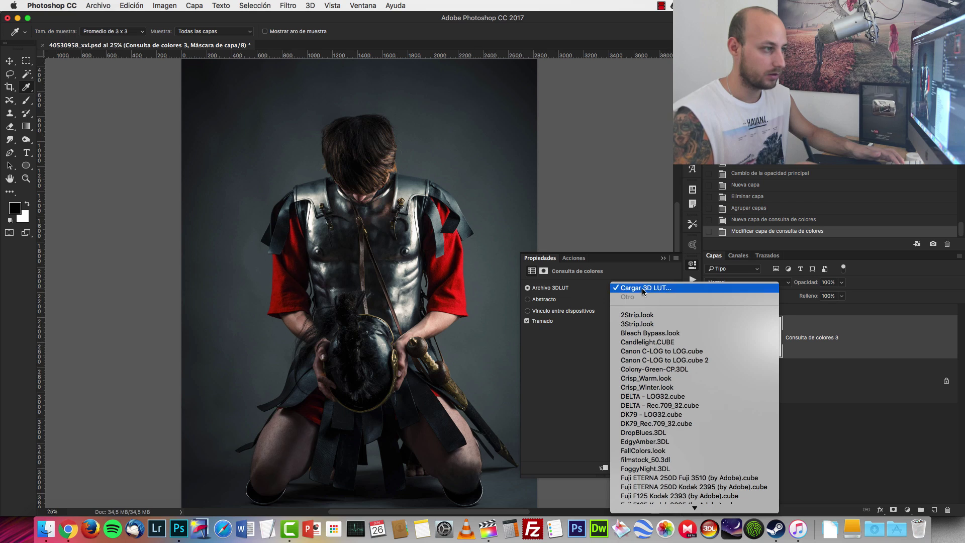
left_click(642, 287)
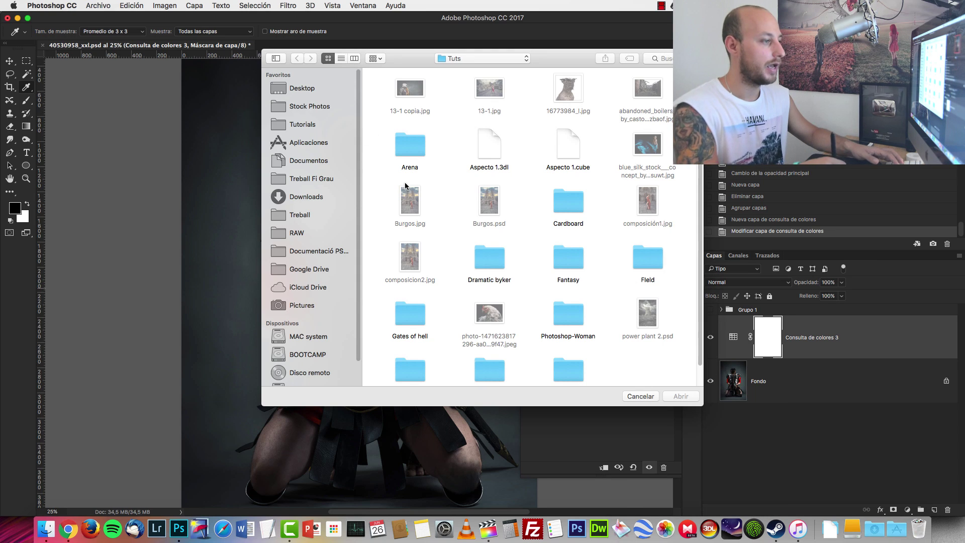
left_click(304, 93)
double_click(486, 103)
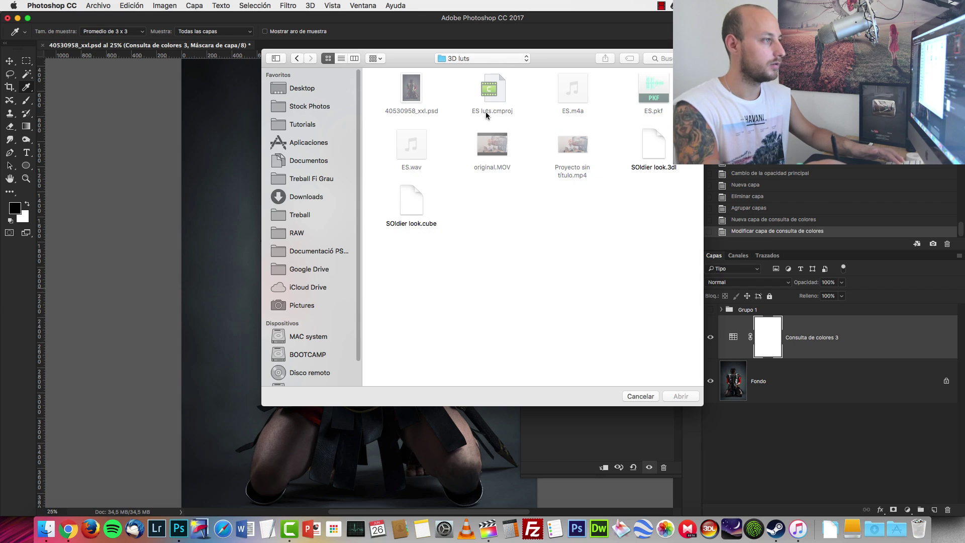
left_click(407, 215)
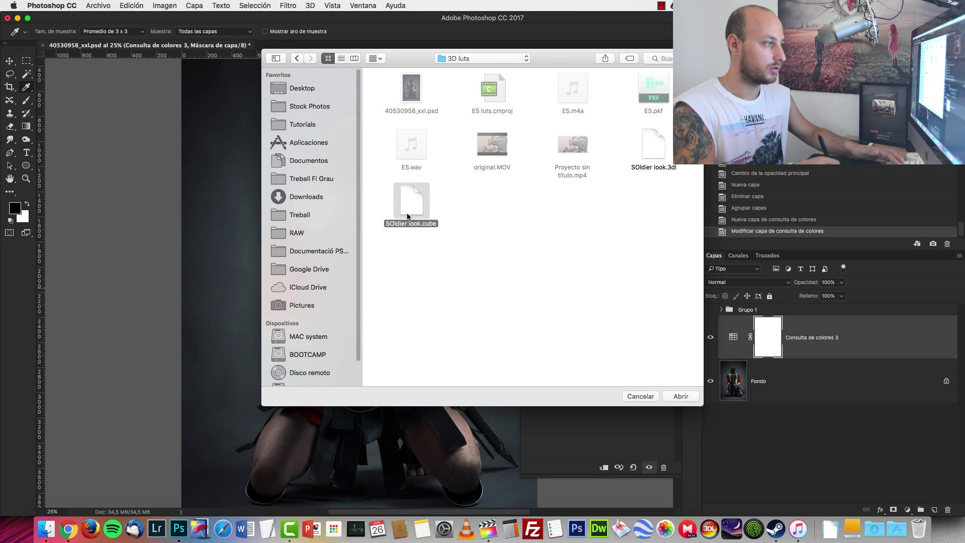
left_click(656, 157)
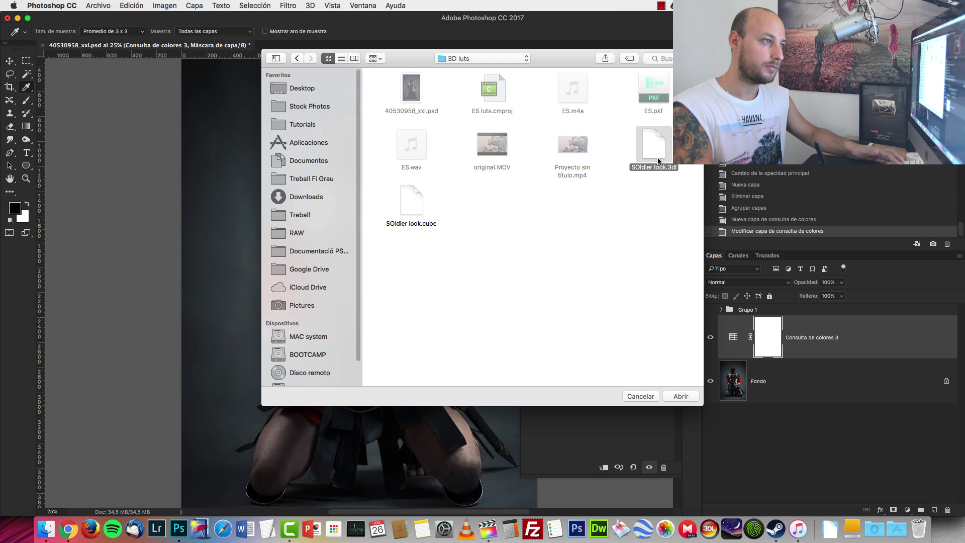
left_click(681, 396)
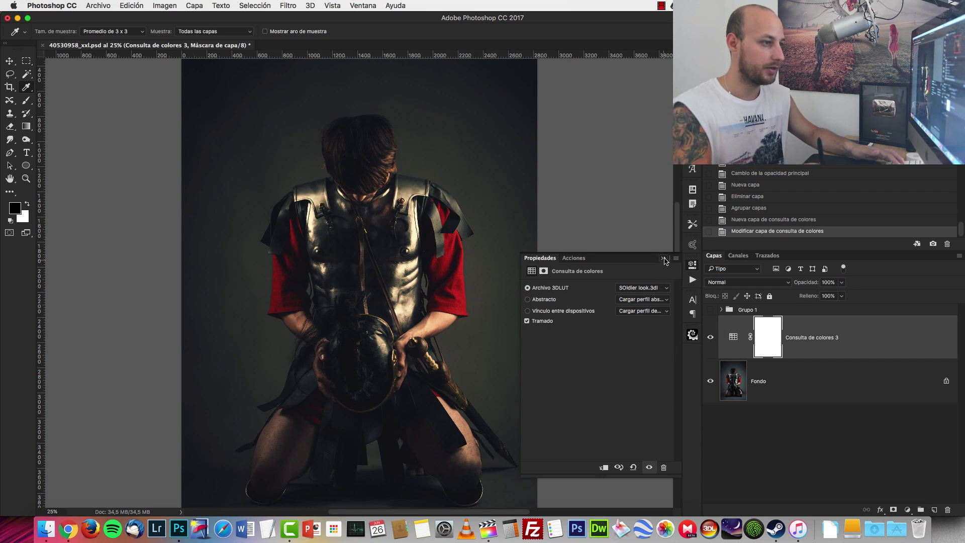
left_click(664, 259)
left_click(709, 337)
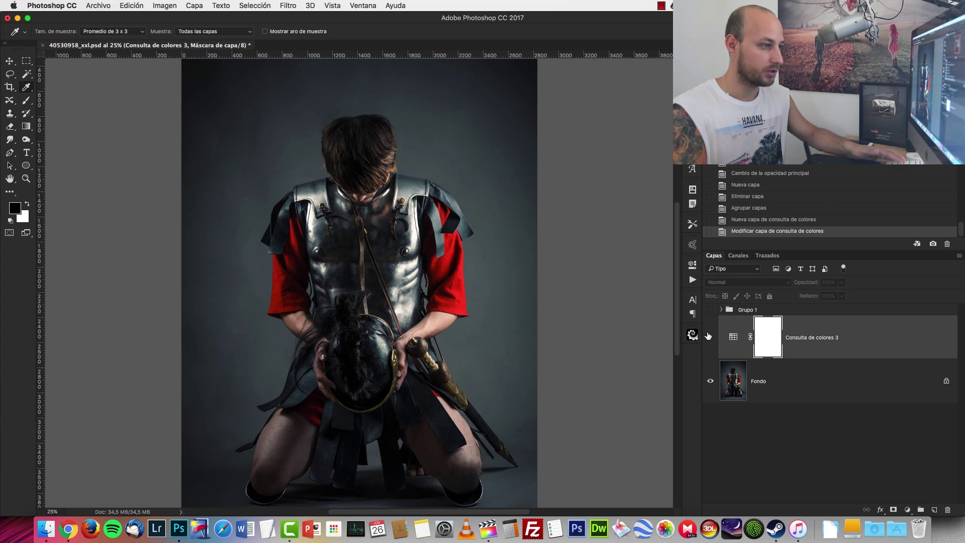
left_click(708, 336)
left_click(708, 336)
left_click(709, 336)
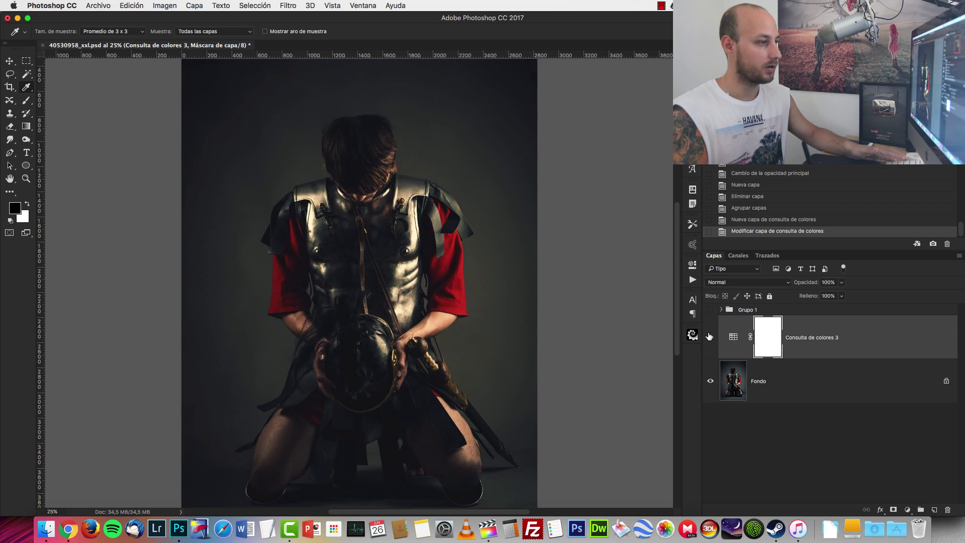
left_click(709, 336)
left_click(709, 337)
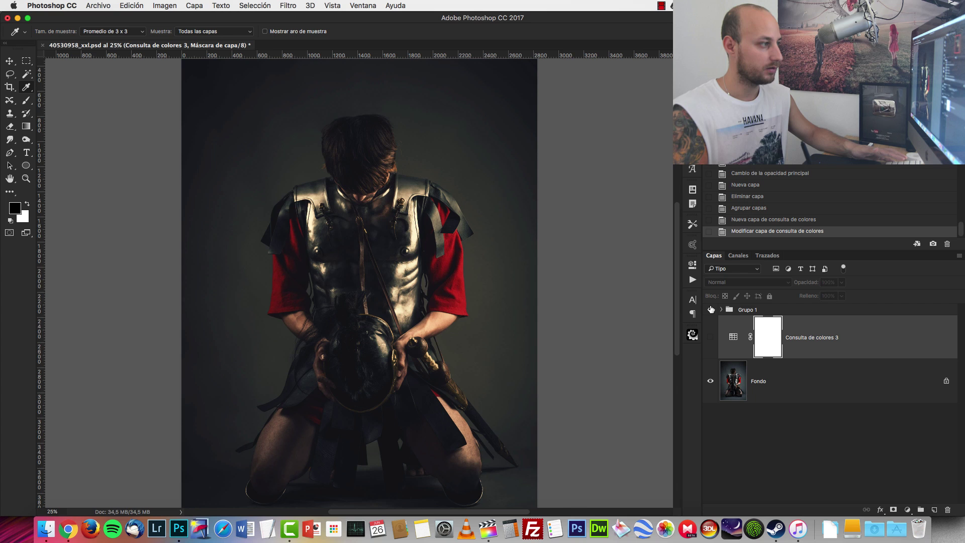
left_click(709, 336)
left_click(710, 309)
left_click(729, 309)
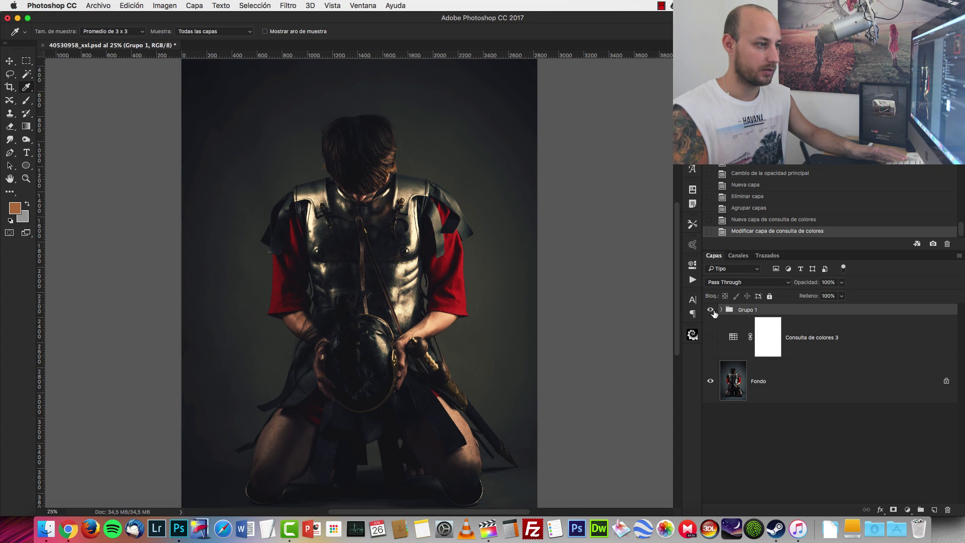
left_click(721, 310)
left_click(721, 310)
left_click(709, 309)
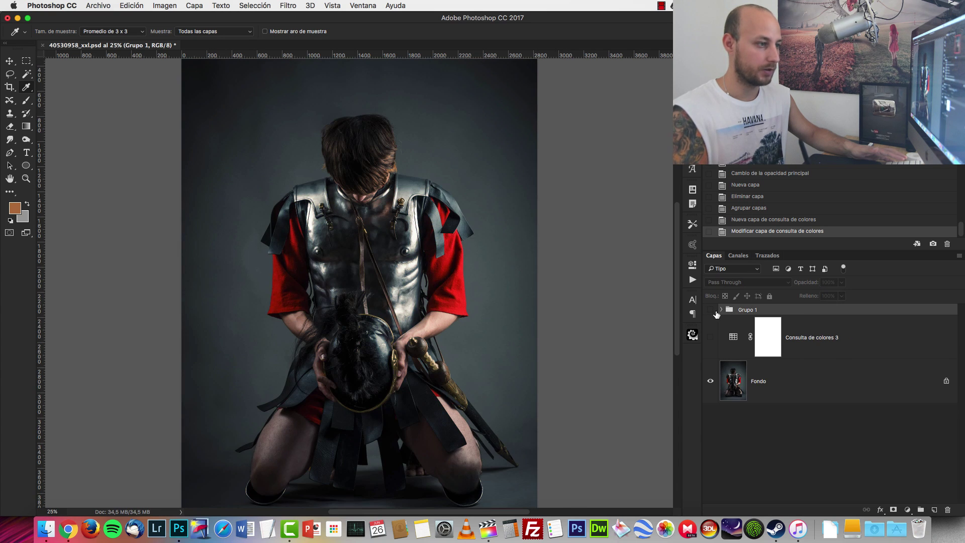
left_click(710, 337)
left_click(732, 341)
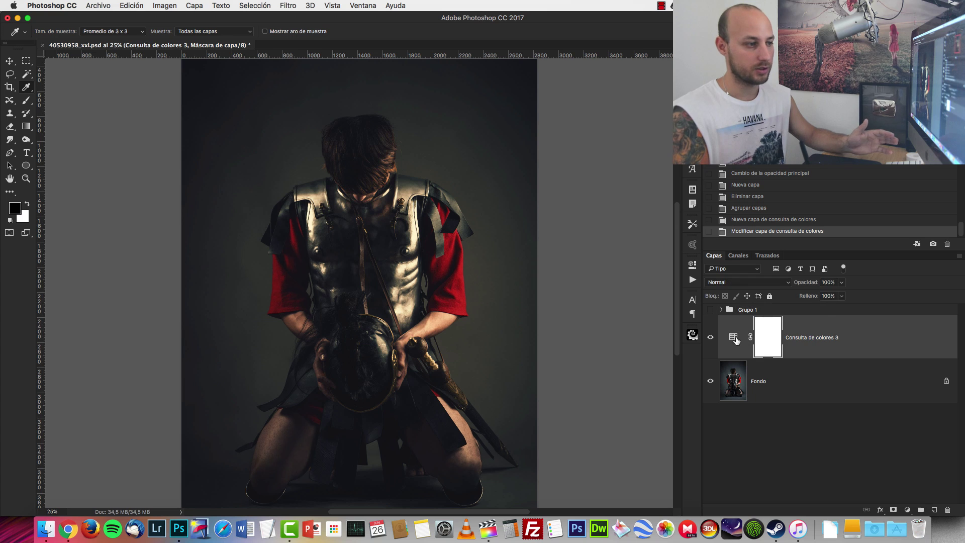
double_click(732, 341)
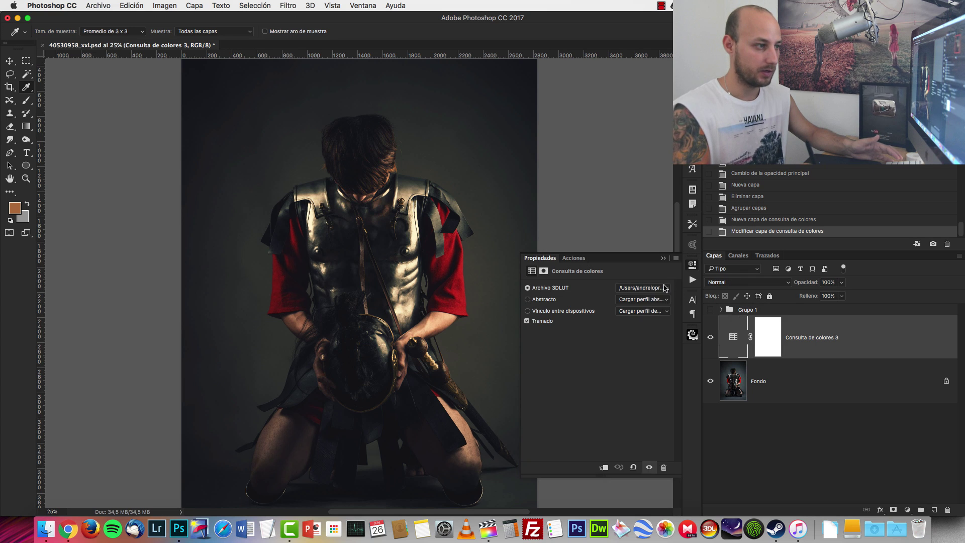
left_click(663, 294)
left_click(665, 289)
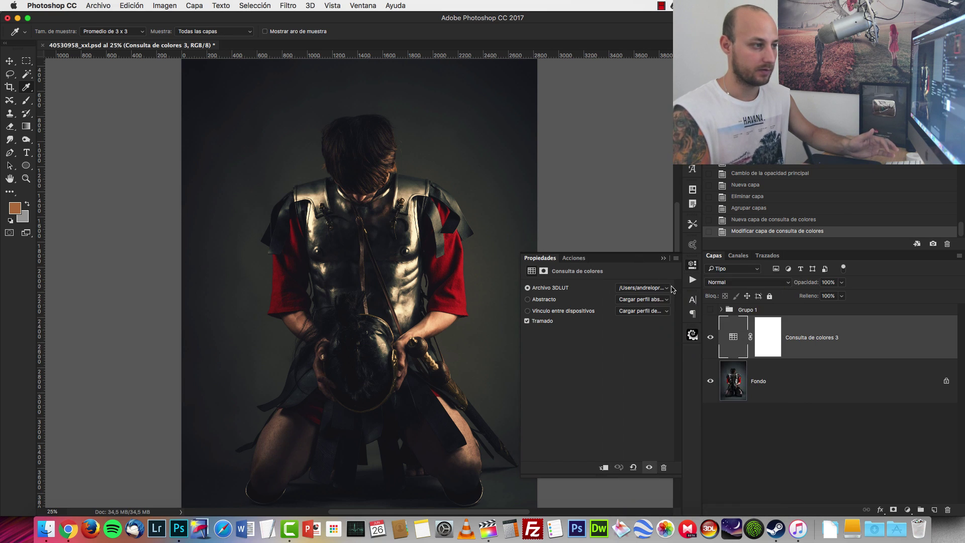
left_click(666, 292)
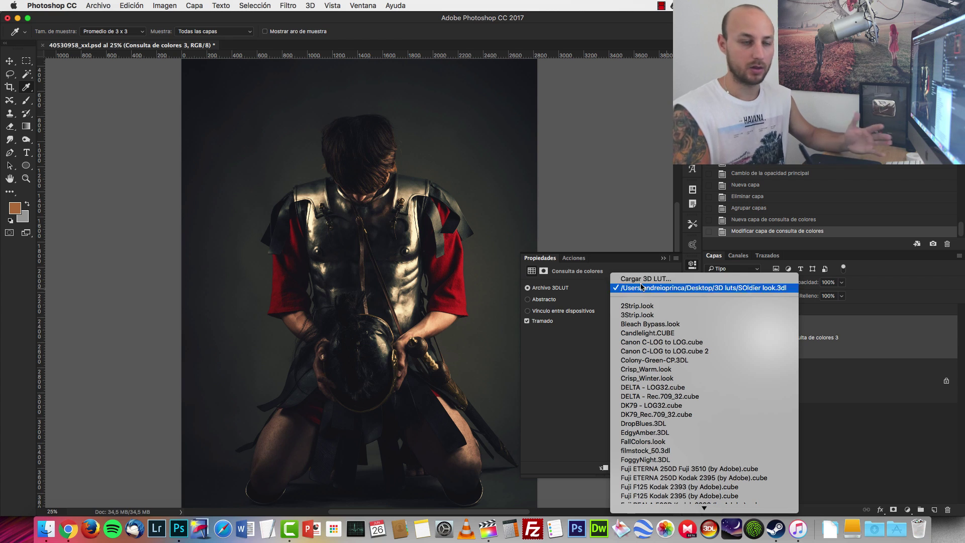
left_click(639, 262)
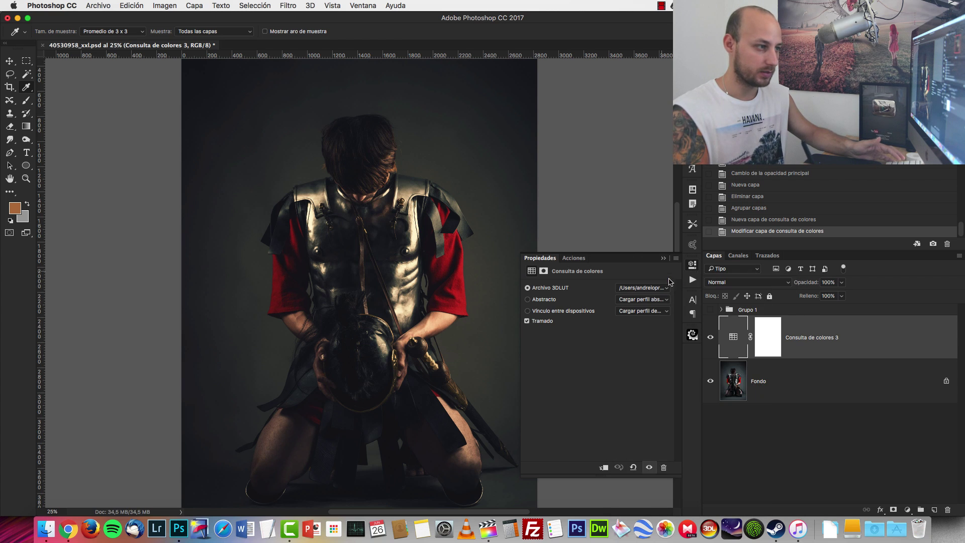
left_click(667, 291)
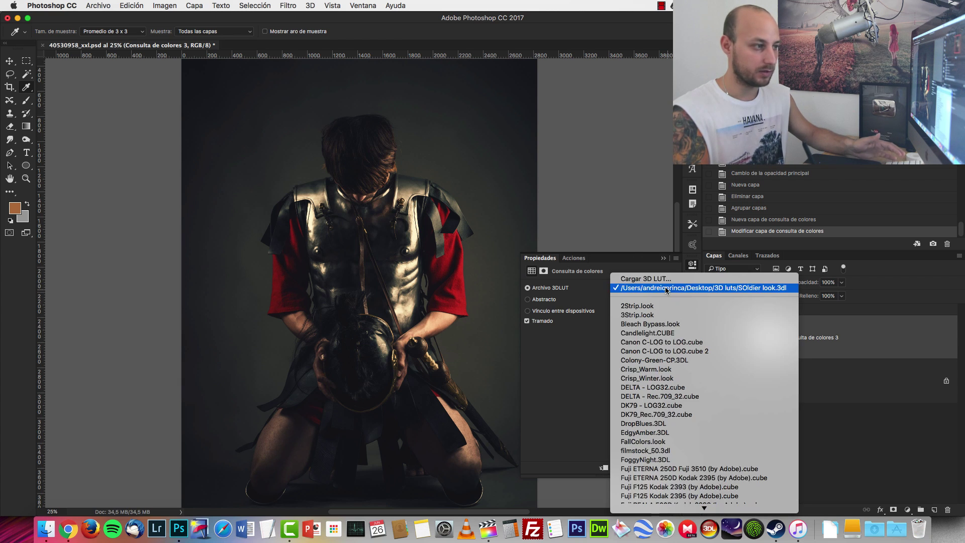
left_click(641, 265)
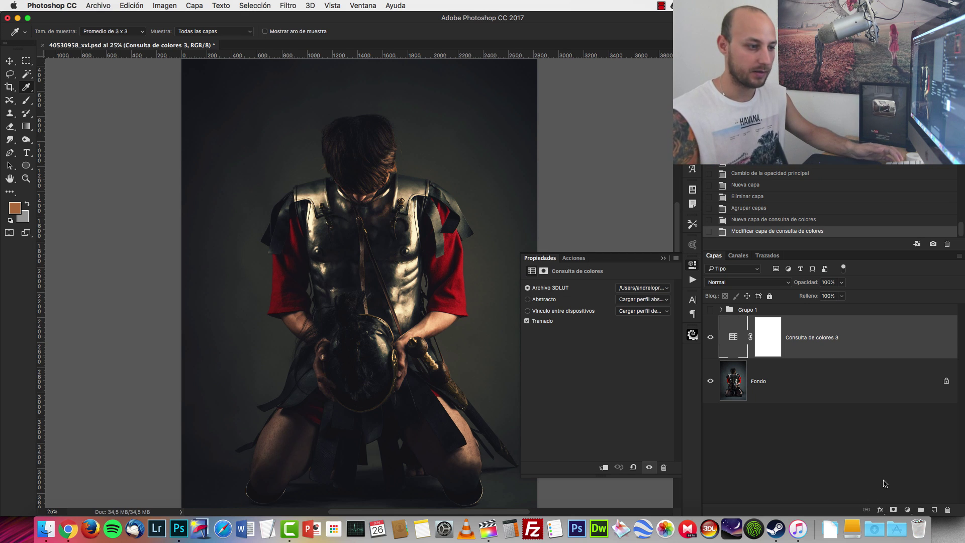
- Browse Photoshop's Presets > 3DLUTs folder, then view the matching 3D LUT list in Properties
left_click(902, 529)
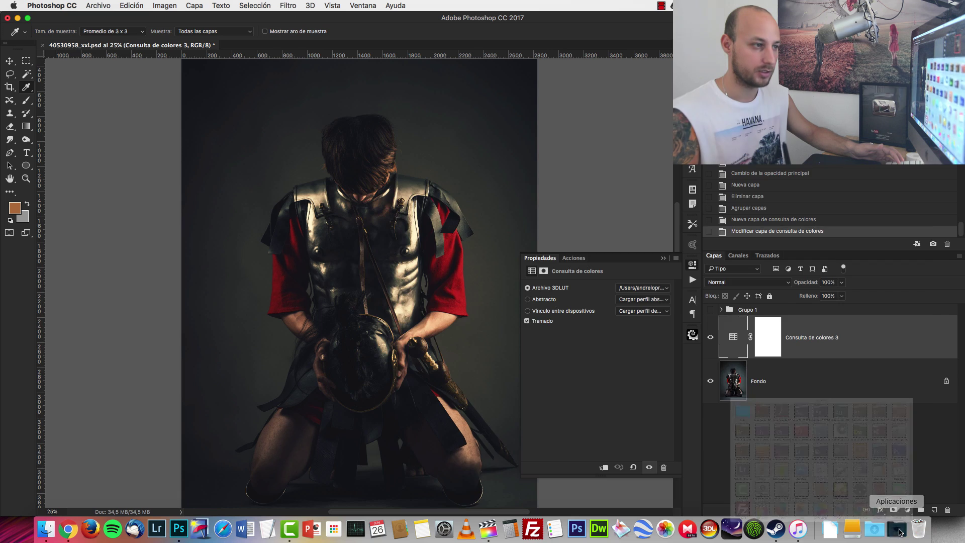
left_click(839, 283)
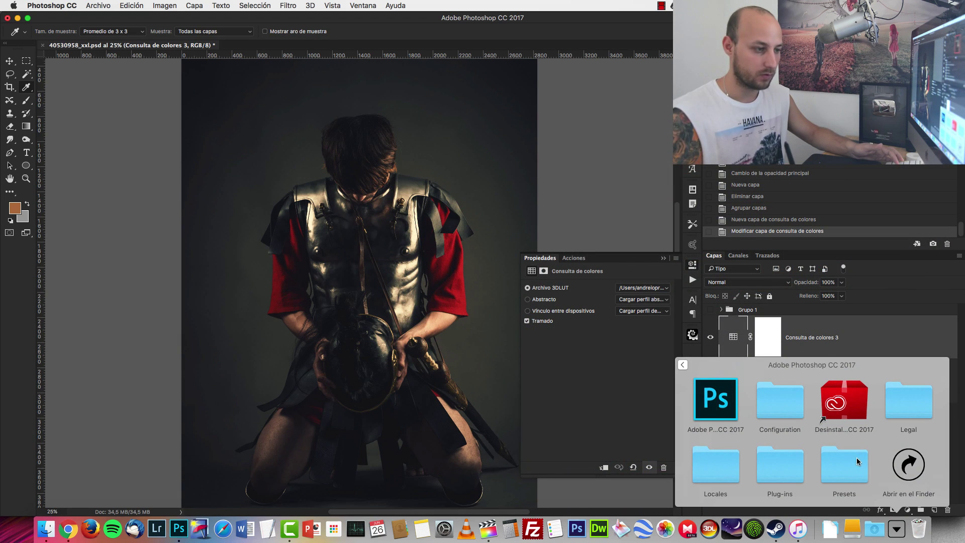
left_click(849, 471)
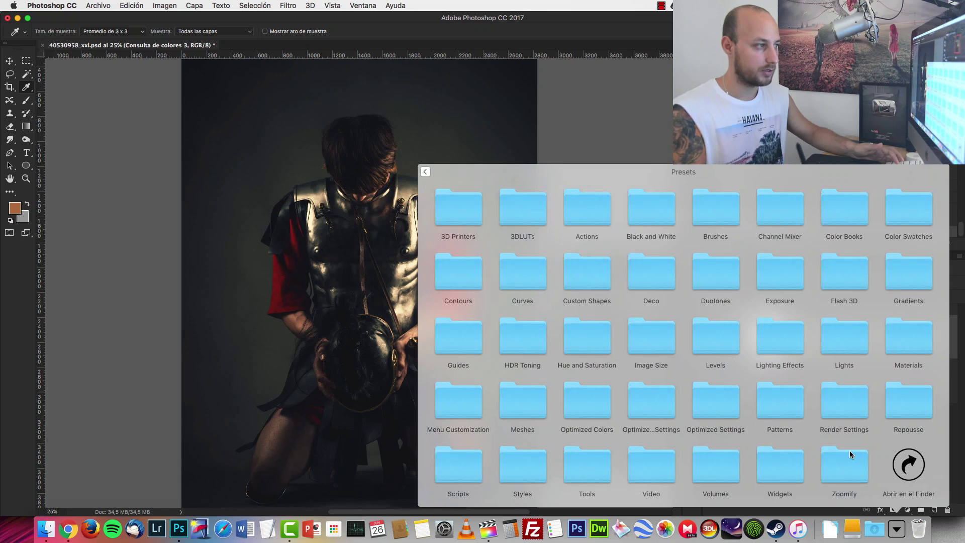
left_click(524, 220)
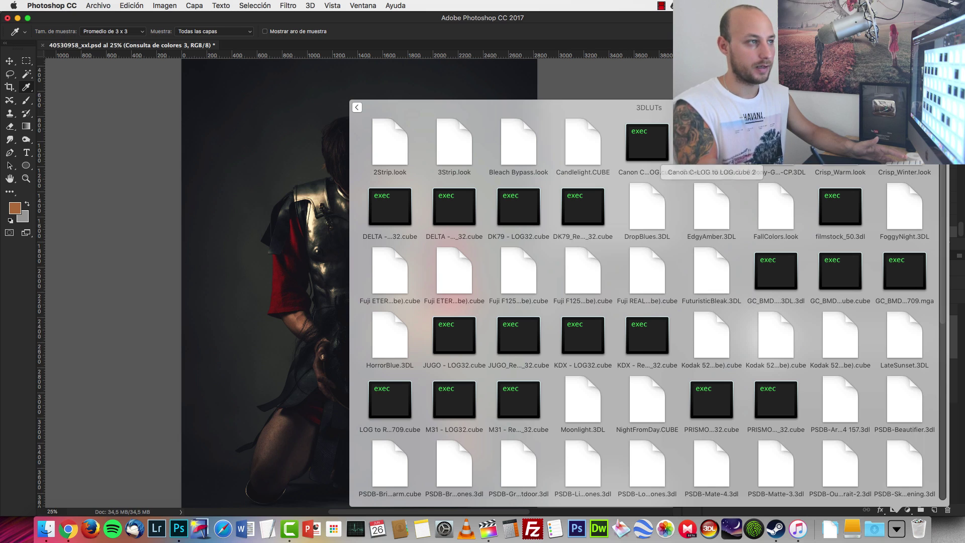
key("Escape")
left_click(668, 289)
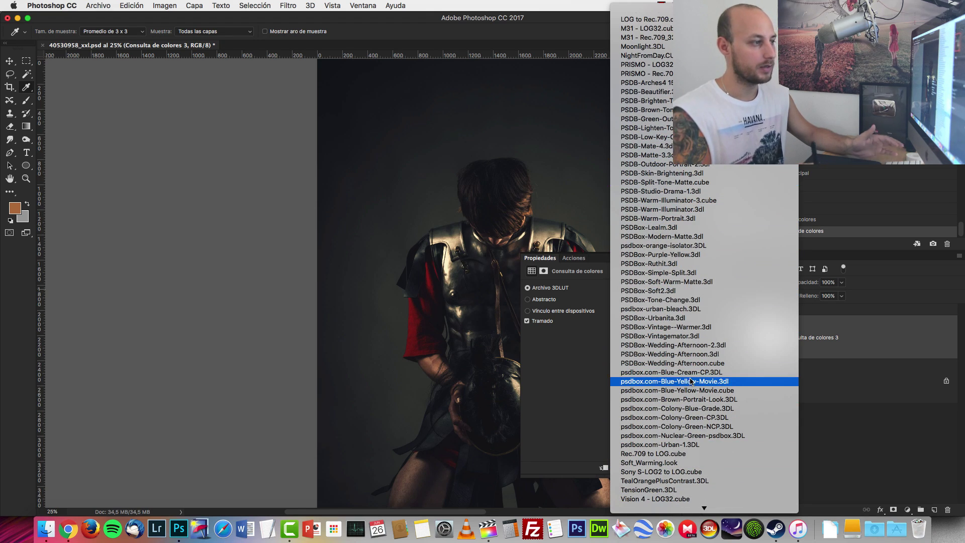
- Dismiss the LUT list, collapse the Properties panel, and zoom in on the graded photo
left_click(596, 334)
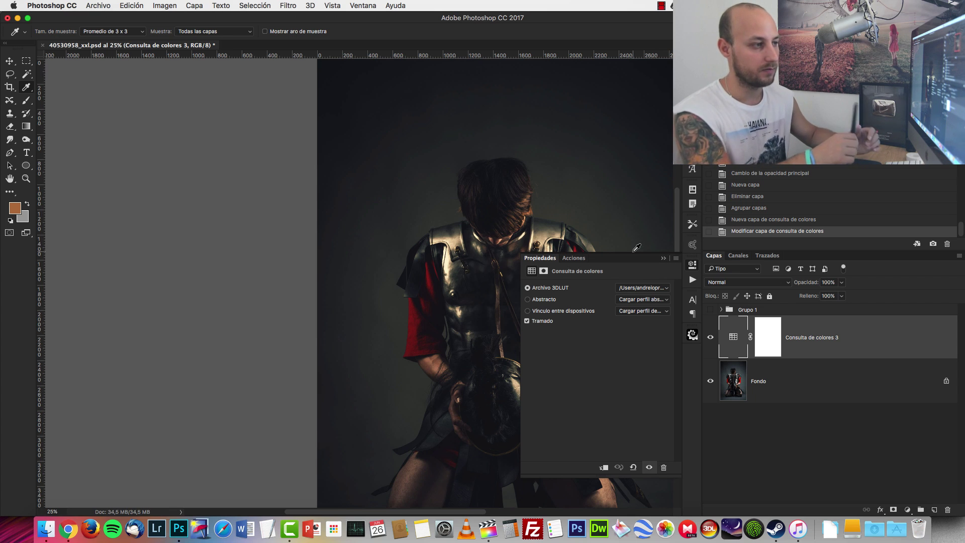
left_click(664, 258)
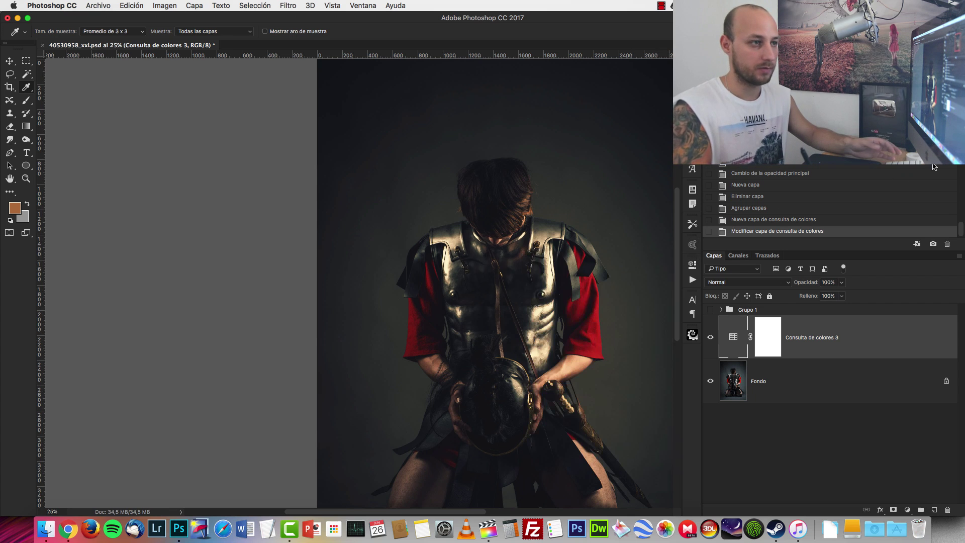
key("super+plus")
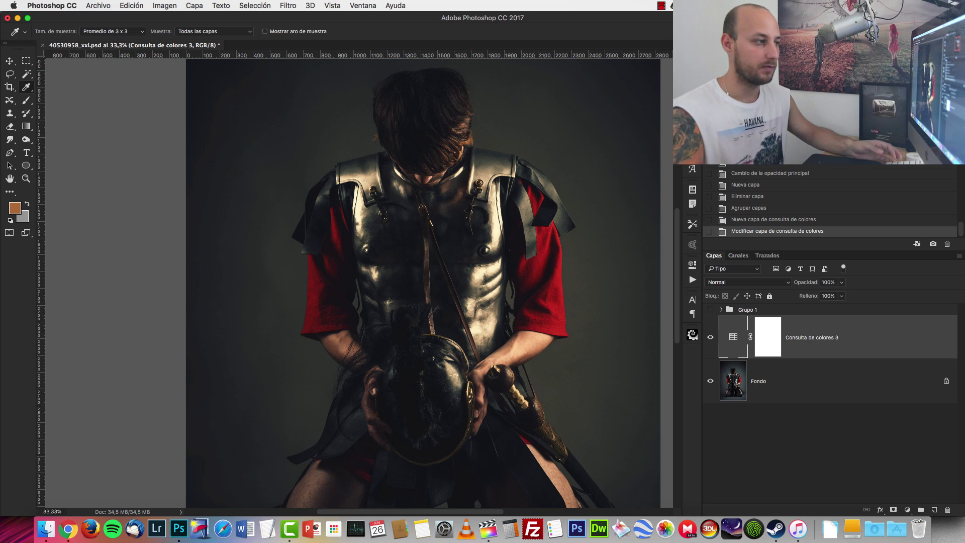
scroll(351, 281, "right", 3)
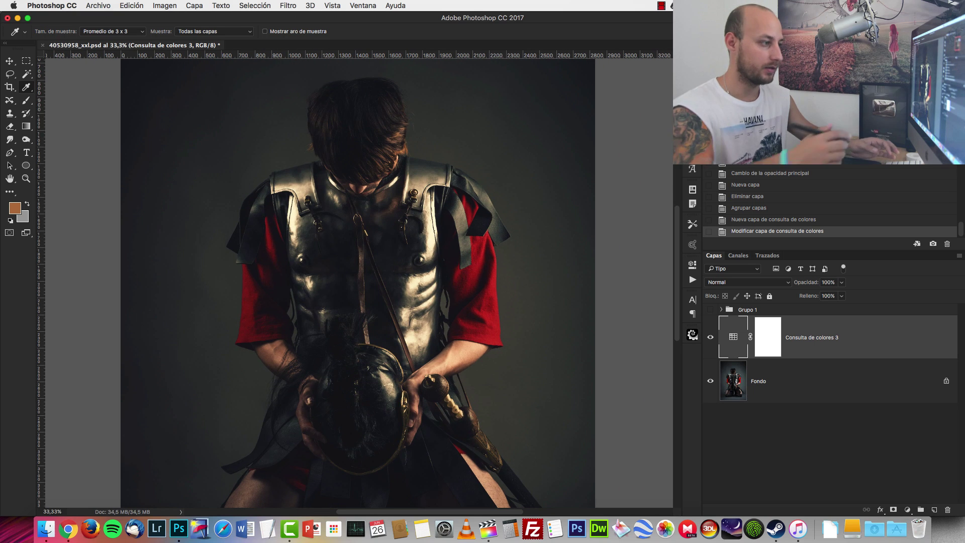